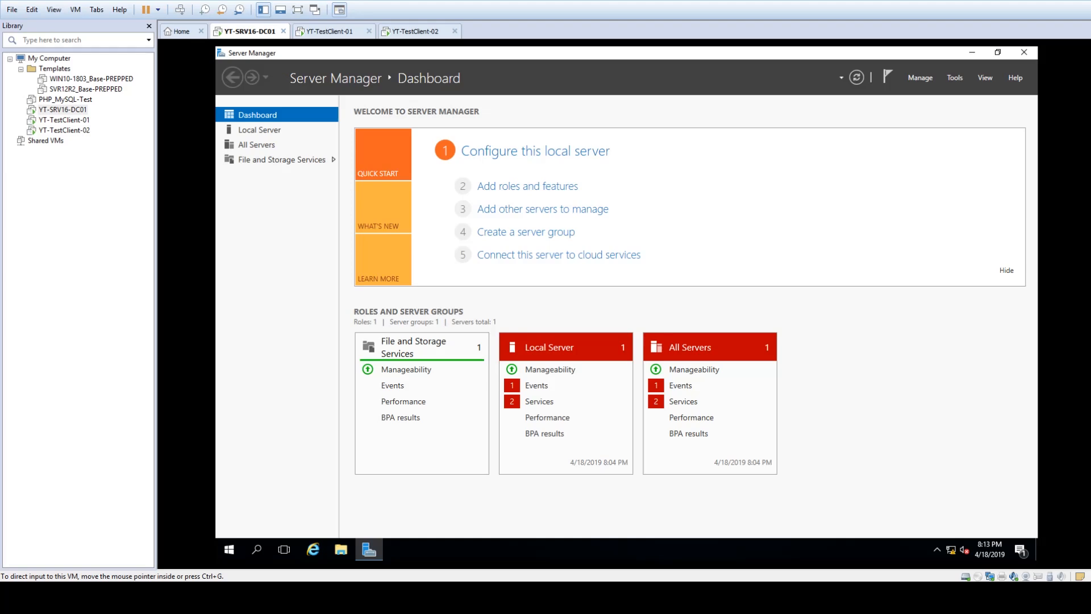
{"action": "left_click", "coordinate": [337, 33]}
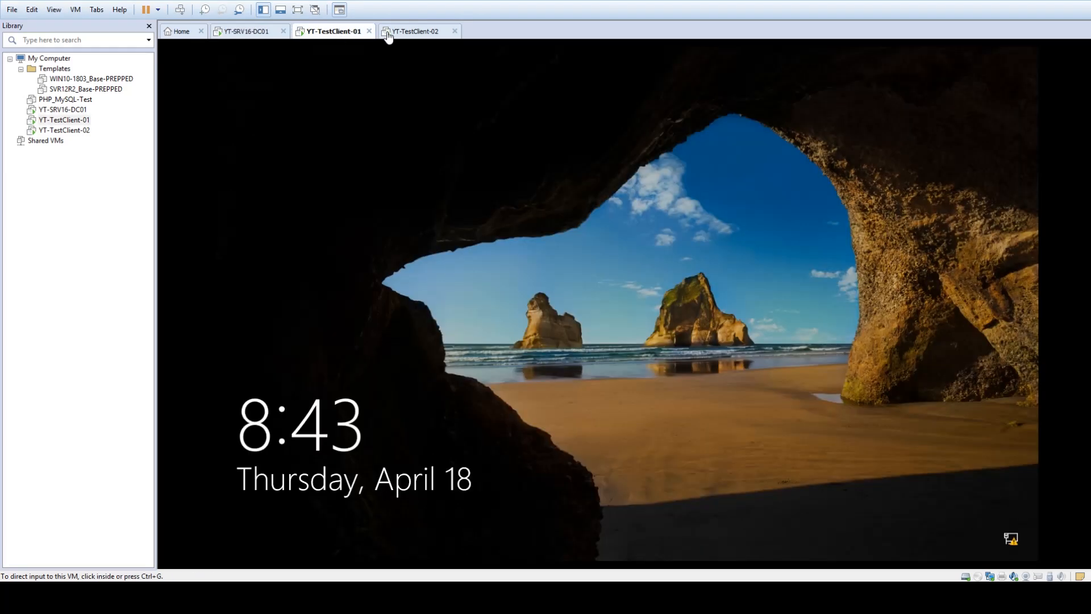
{"action": "left_click", "coordinate": [388, 33]}
{"action": "left_click", "coordinate": [344, 35]}
{"action": "left_click", "coordinate": [399, 36]}
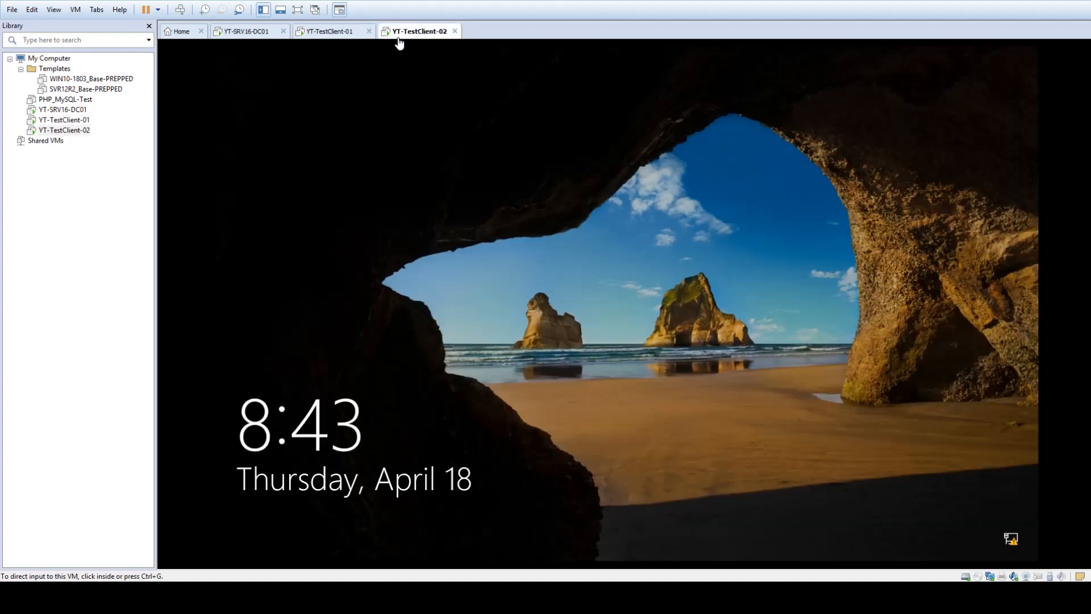
{"action": "left_click", "coordinate": [254, 30]}
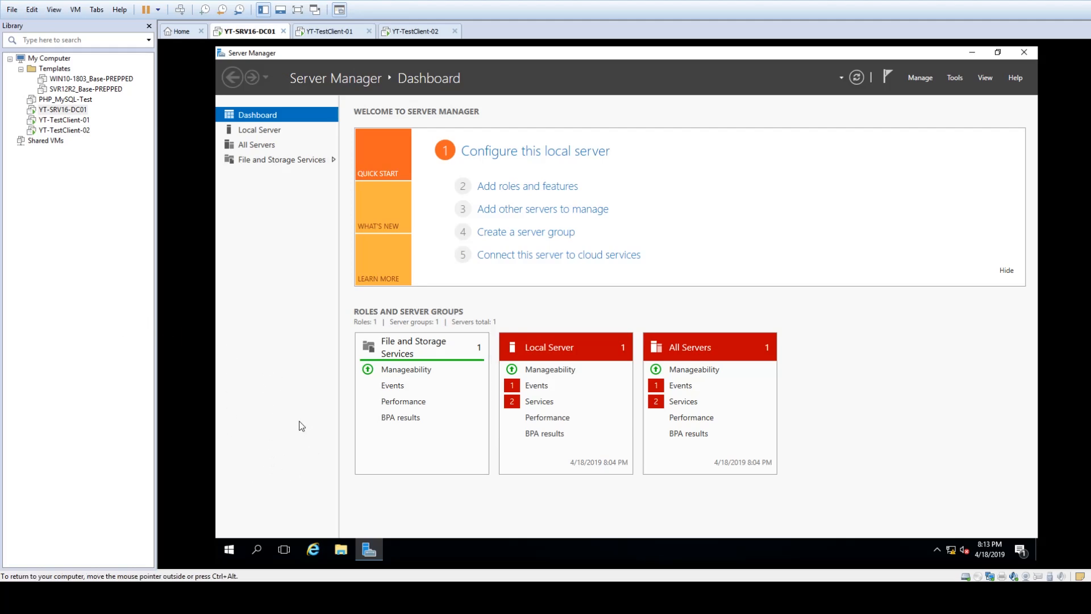
Go through Control Panel's Network and Internet adapter settings and open the Ethernet0 Status dialog.
{"action": "right_click", "coordinate": [229, 549]}
{"action": "left_click", "coordinate": [326, 442]}
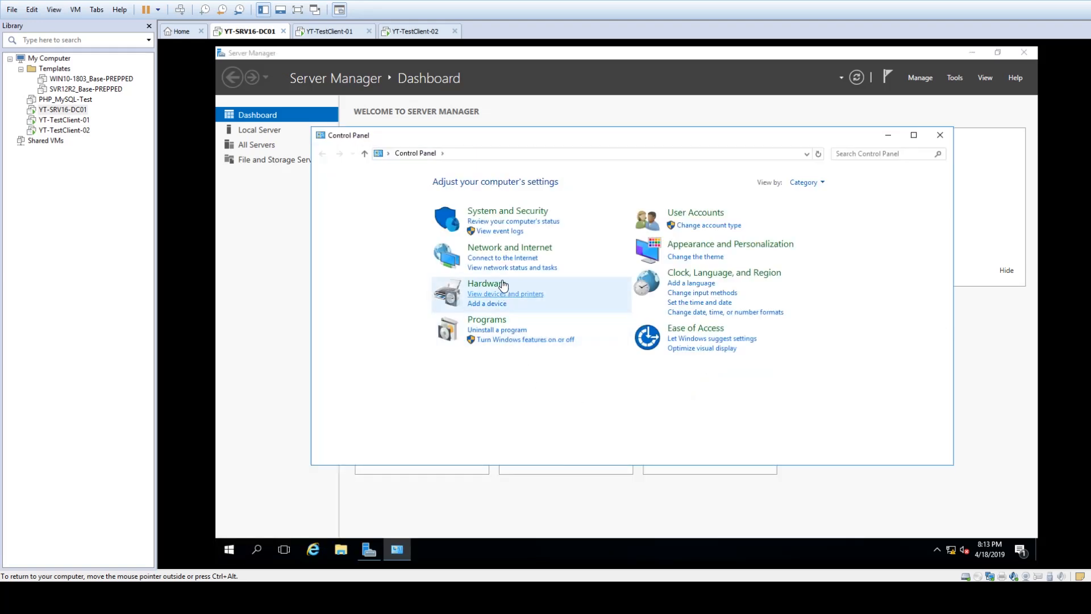
{"action": "left_click", "coordinate": [511, 248]}
{"action": "left_click", "coordinate": [489, 193]}
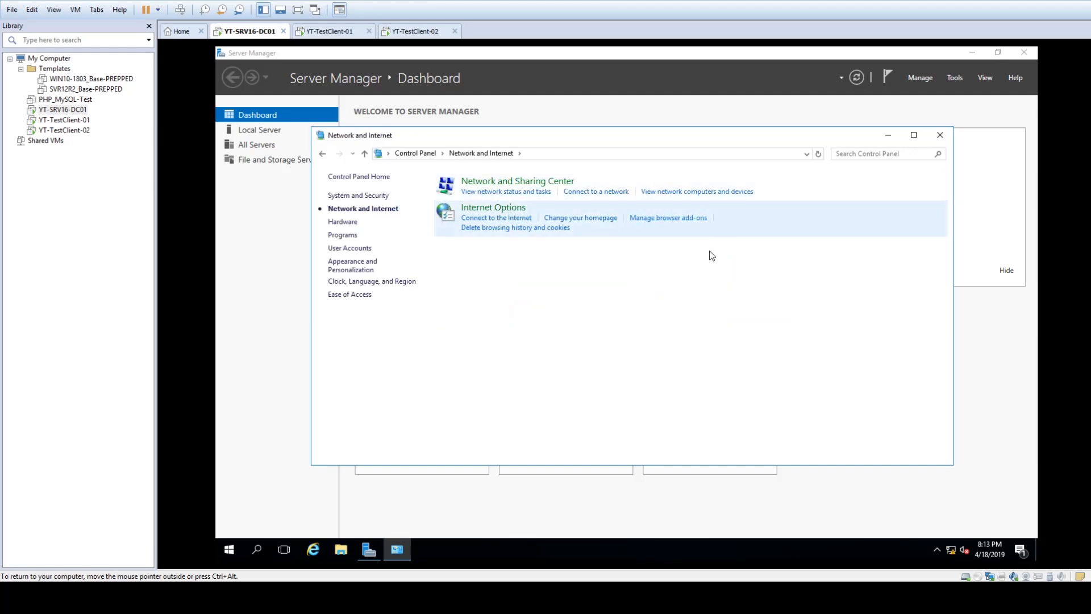
{"action": "left_click", "coordinate": [371, 198]}
{"action": "double_click", "coordinate": [395, 219]}
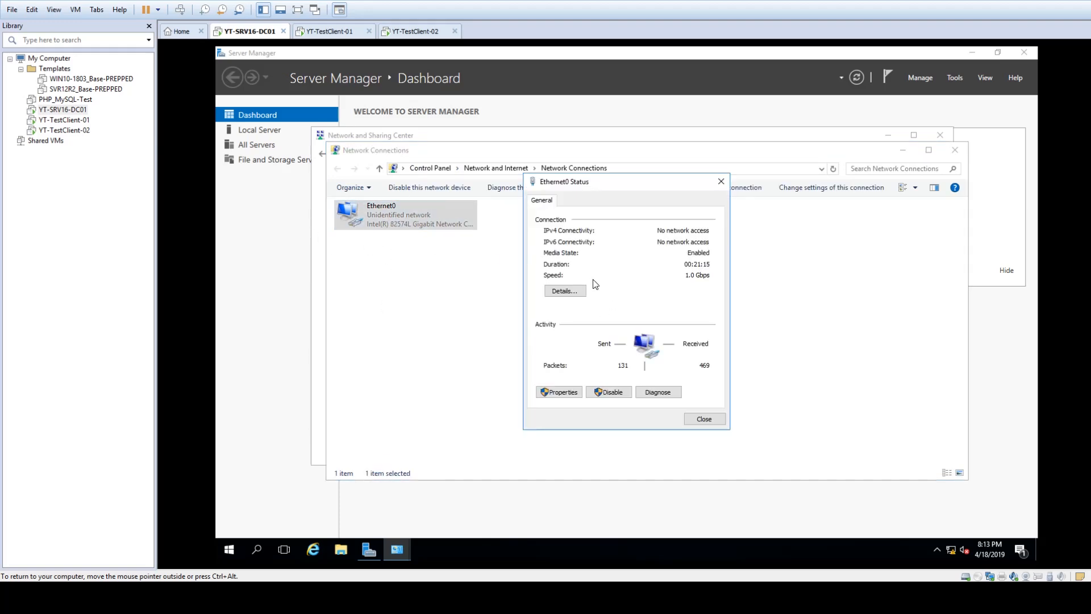
{"action": "left_click", "coordinate": [563, 294]}
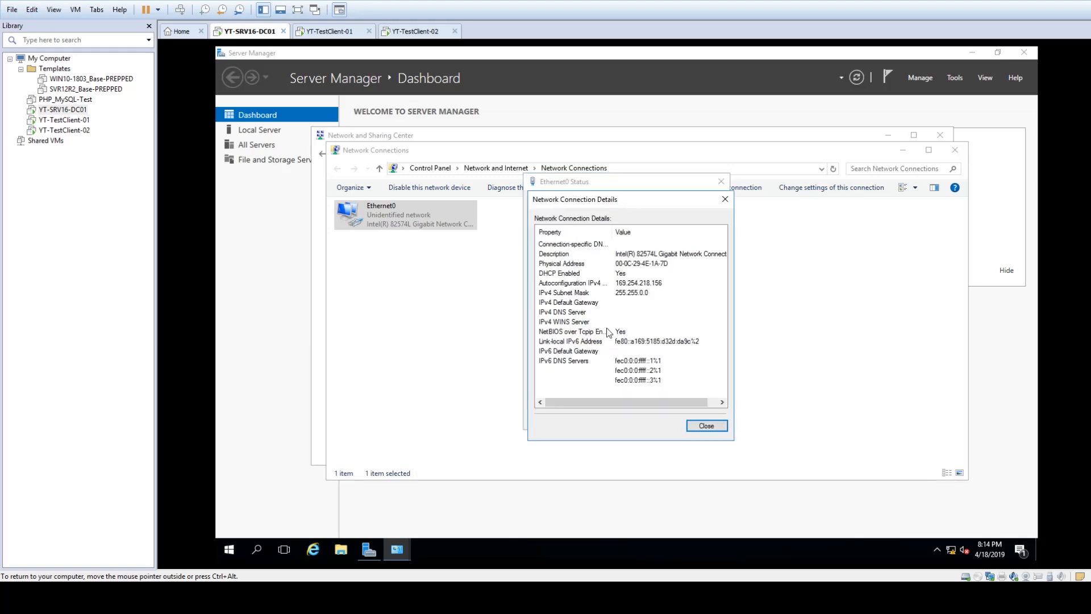
{"action": "left_click", "coordinate": [617, 287]}
{"action": "left_click", "coordinate": [619, 246]}
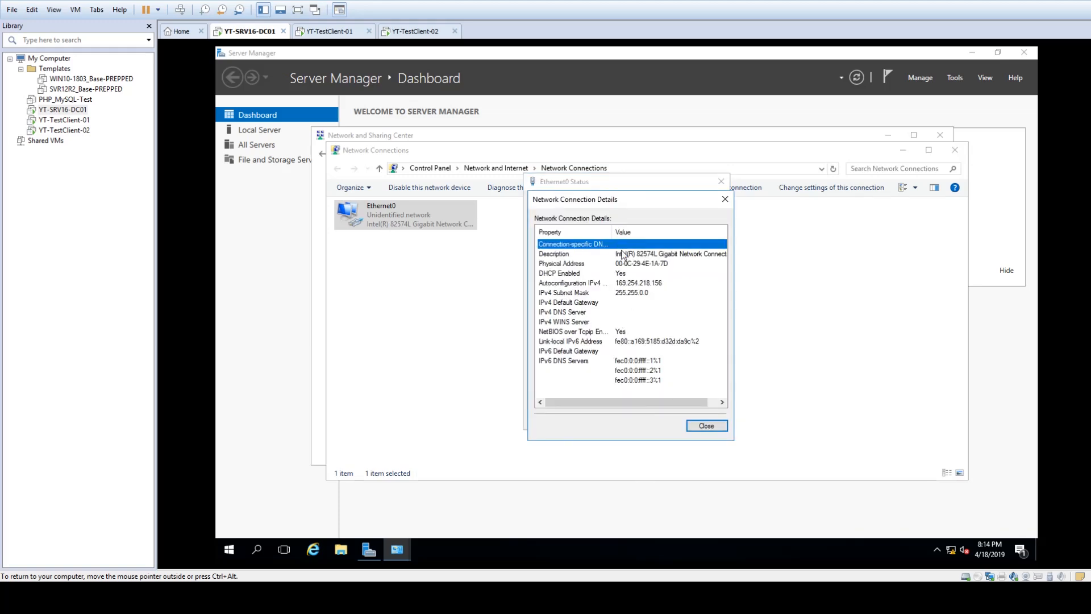
{"action": "left_click", "coordinate": [646, 285]}
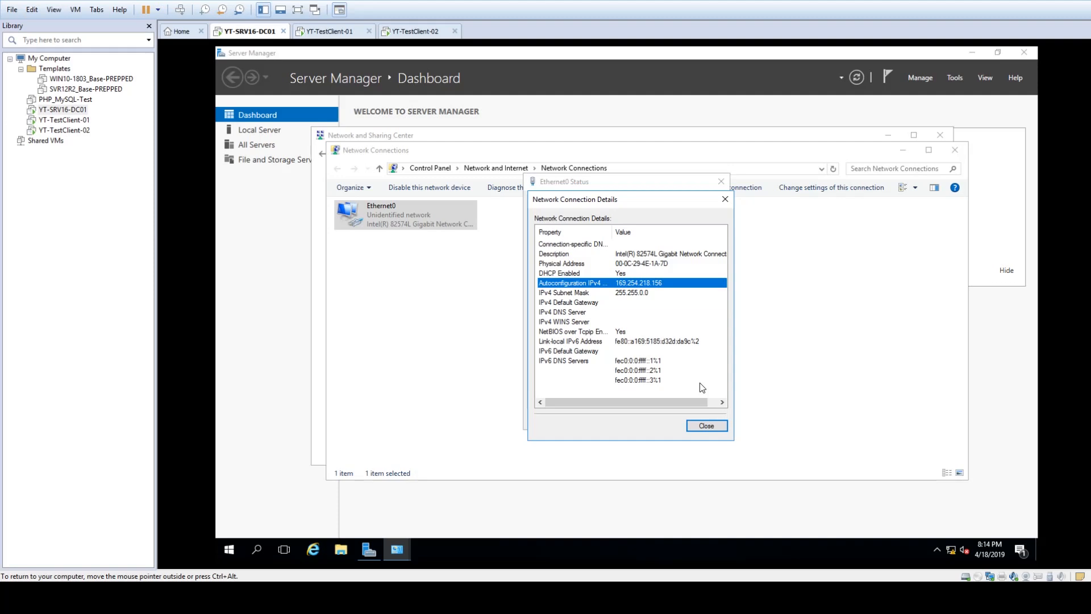
{"action": "left_click", "coordinate": [708, 425]}
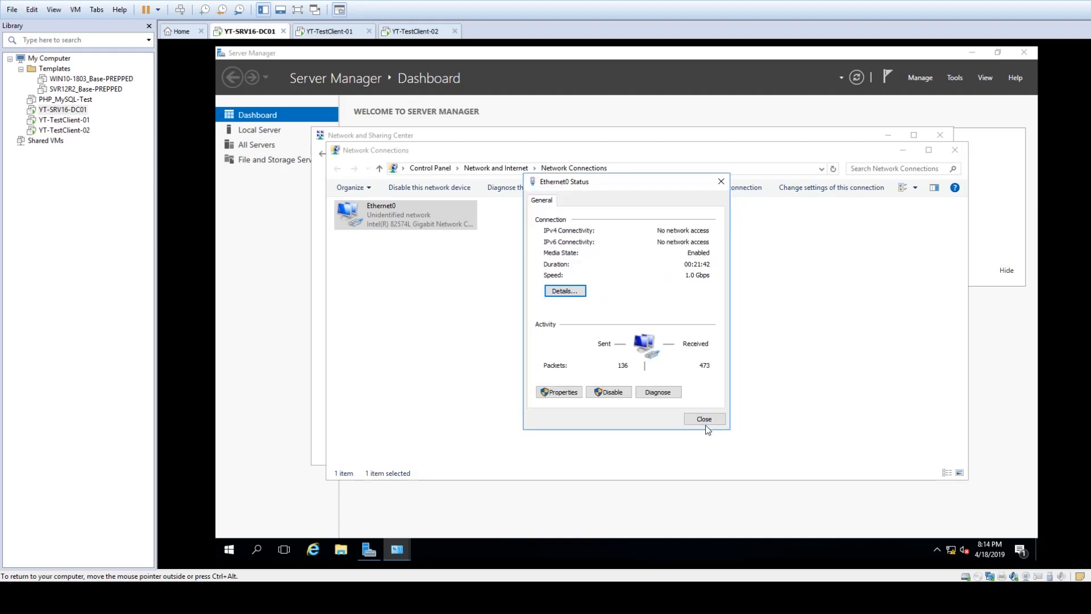
In Ethernet0's IPv4 properties, enter static IP 172.16.10.10 with mask 255.255.0.0 and confirm.
{"action": "left_click", "coordinate": [560, 392]}
{"action": "double_click", "coordinate": [609, 313]}
{"action": "left_click", "coordinate": [622, 317]}
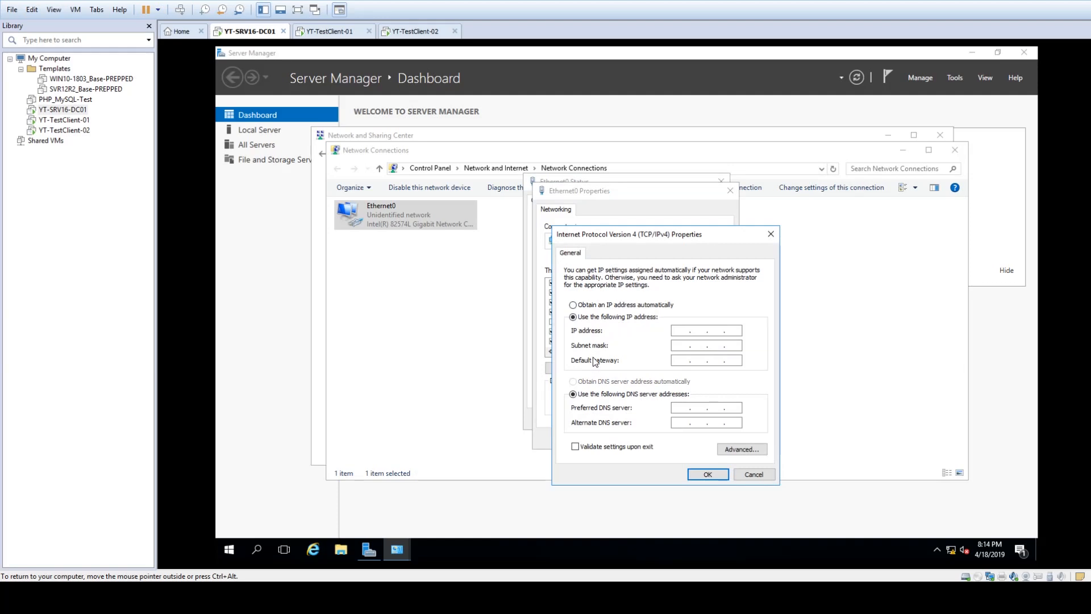
{"action": "left_click", "coordinate": [584, 307]}
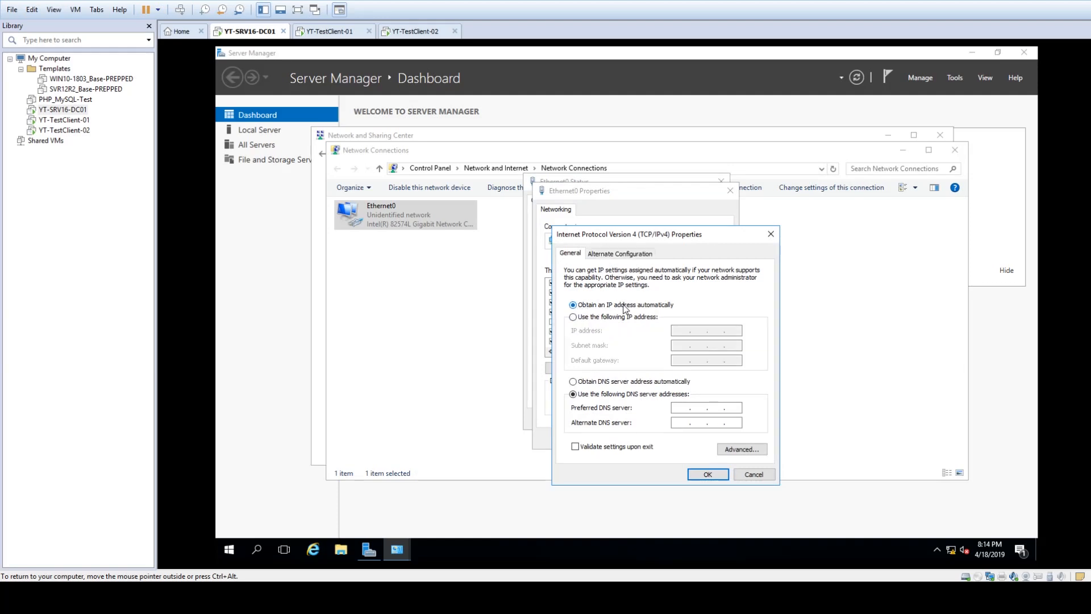
{"action": "left_click", "coordinate": [573, 317]}
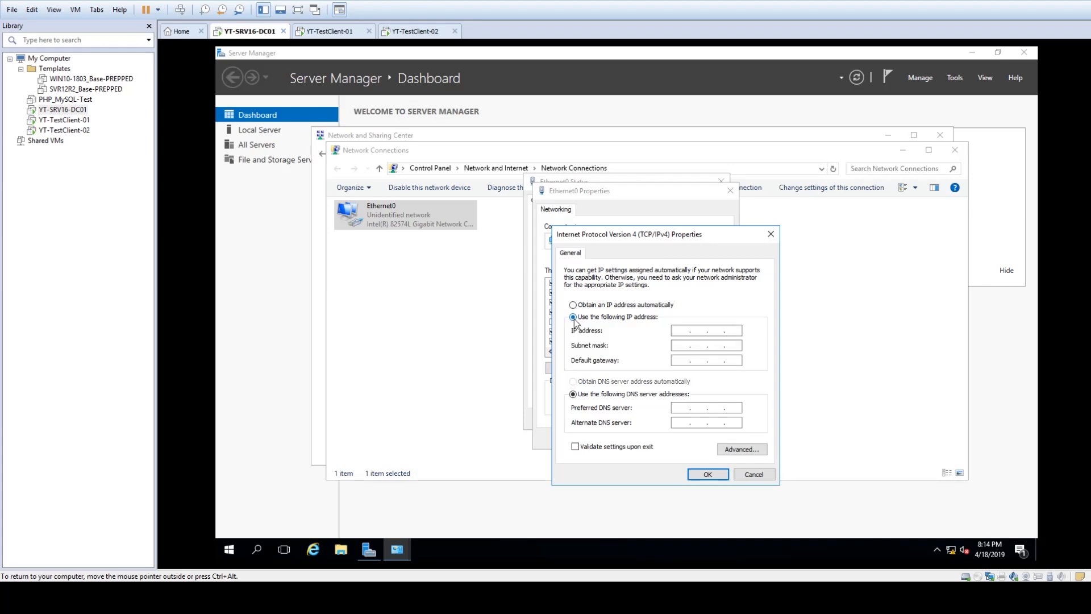
{"action": "left_click", "coordinate": [682, 333]}
{"action": "type", "text": "172 . 16 . 10 . 10"}
{"action": "key", "text": "Tab"}
{"action": "key", "text": "Tab"}
{"action": "left_click", "coordinate": [684, 409]}
{"action": "left_click", "coordinate": [706, 477]}
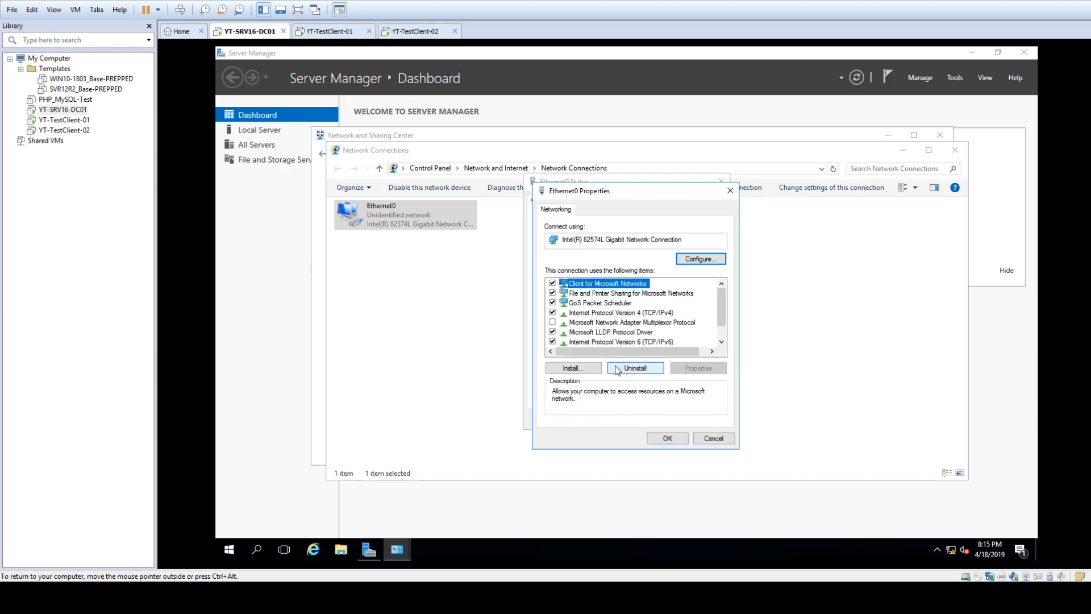
Uncheck Internet Protocol Version 6 (TCP/IPv6) in Ethernet0 Properties.
{"action": "left_click", "coordinate": [606, 341]}
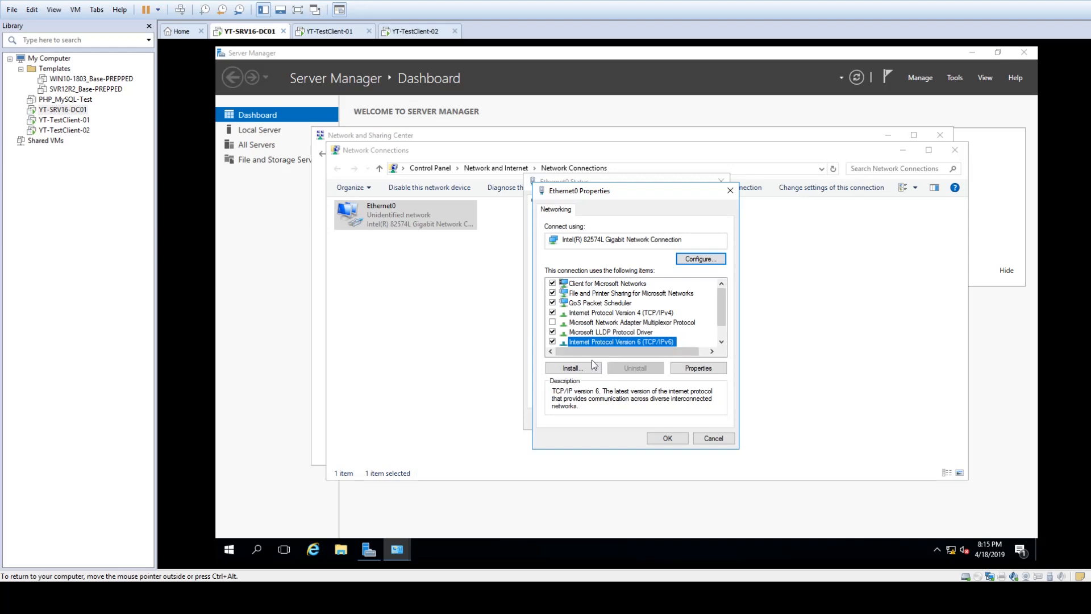
{"action": "left_click", "coordinate": [553, 342]}
Apply the adapter changes and confirm the details show 172.16.10.10 and 255.255.0.0.
{"action": "left_click", "coordinate": [669, 438]}
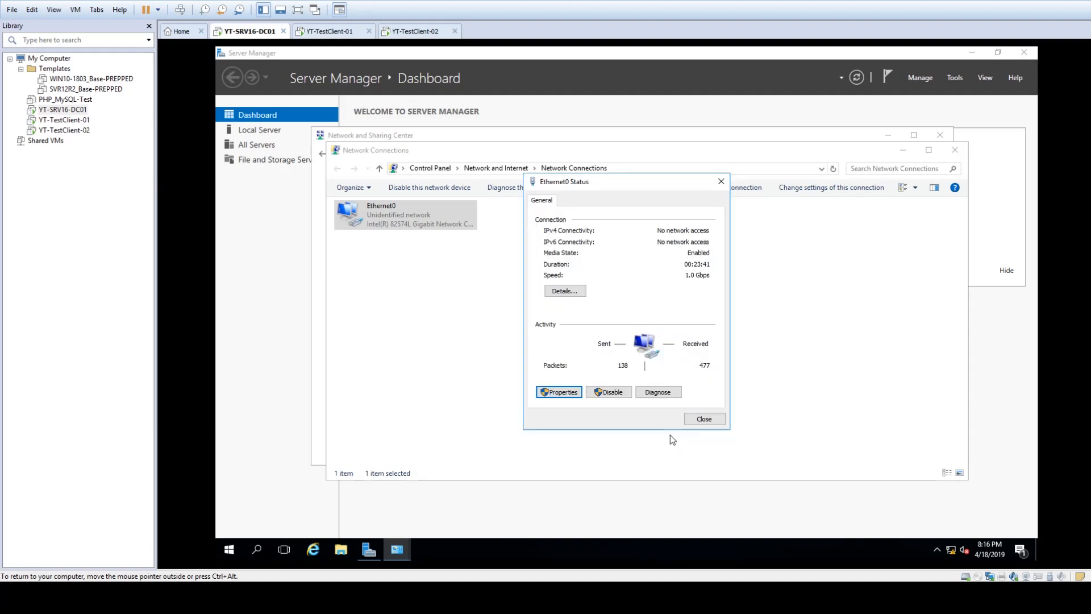
{"action": "left_click", "coordinate": [583, 291]}
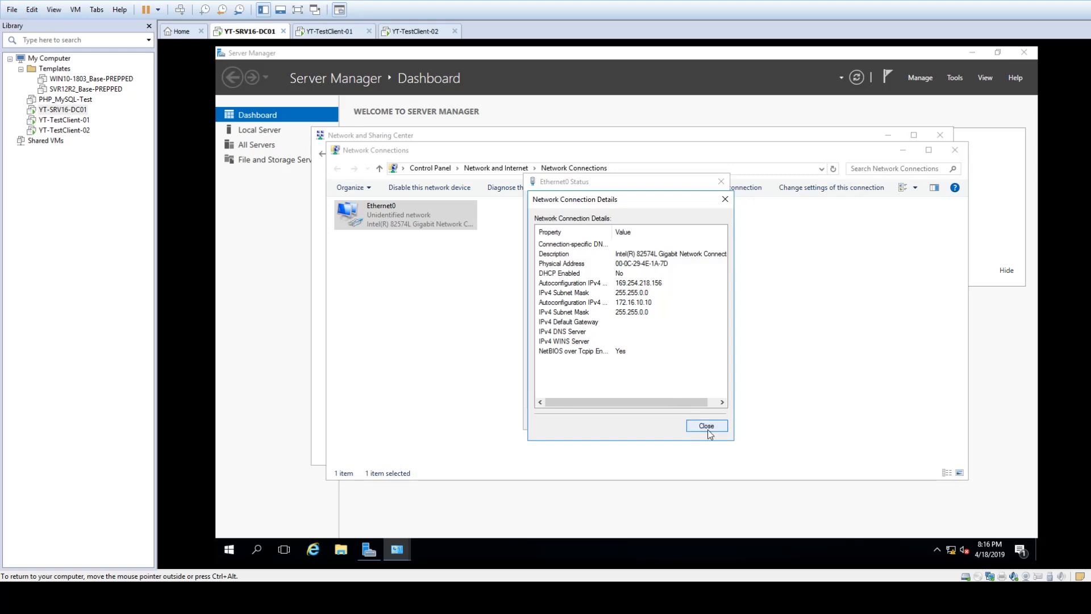
{"action": "left_click", "coordinate": [706, 427]}
{"action": "left_click", "coordinate": [573, 293]}
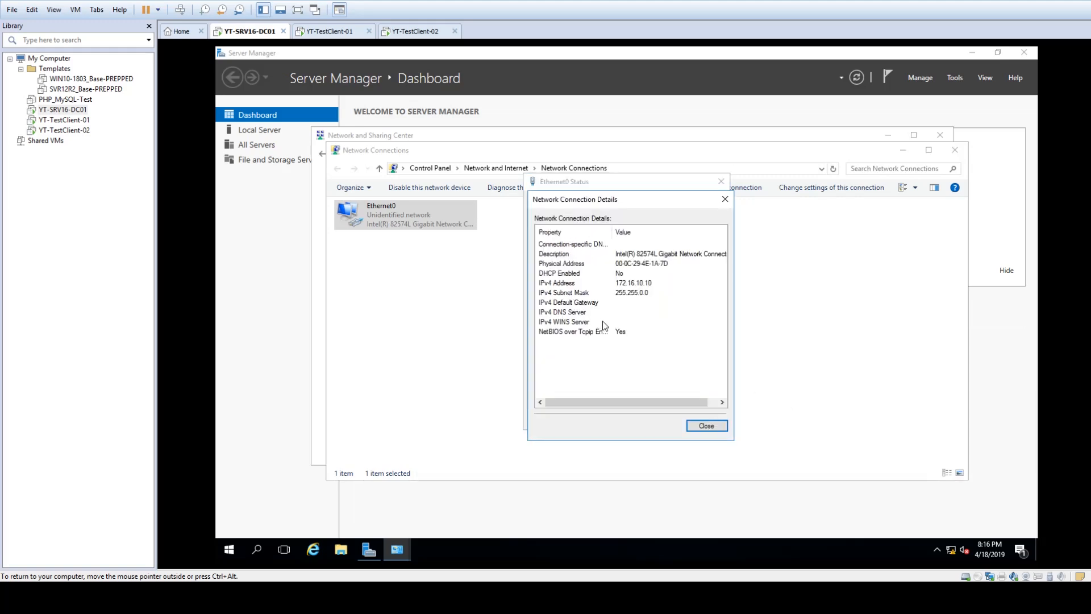
{"action": "left_click", "coordinate": [639, 285]}
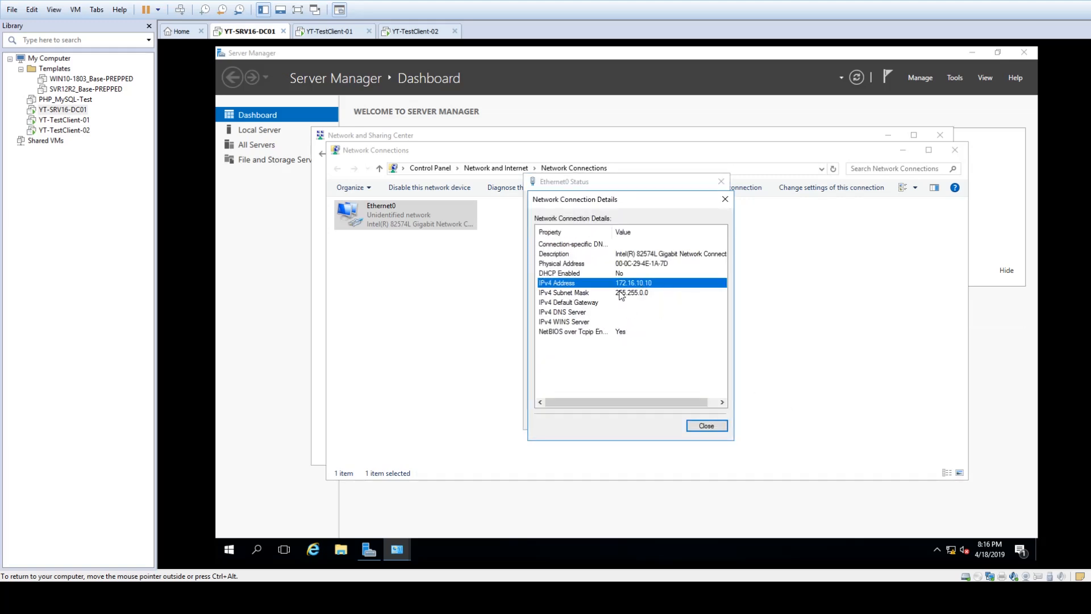
{"action": "left_click", "coordinate": [660, 294]}
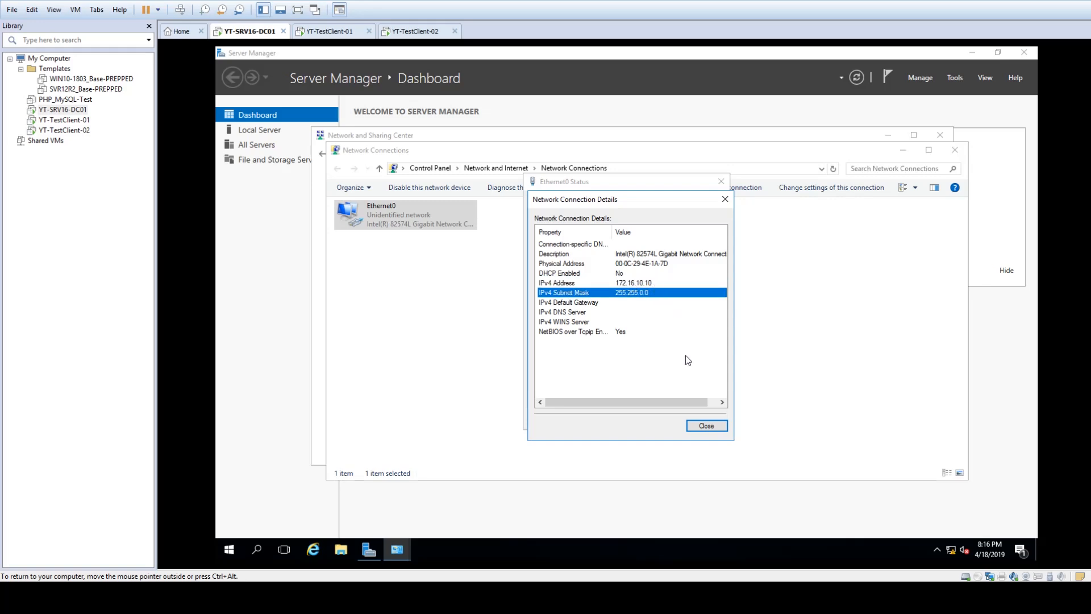
Close the details, Ethernet0 Status, Network Connections and Network and Sharing Center windows.
{"action": "left_click", "coordinate": [708, 426]}
{"action": "left_click", "coordinate": [706, 421]}
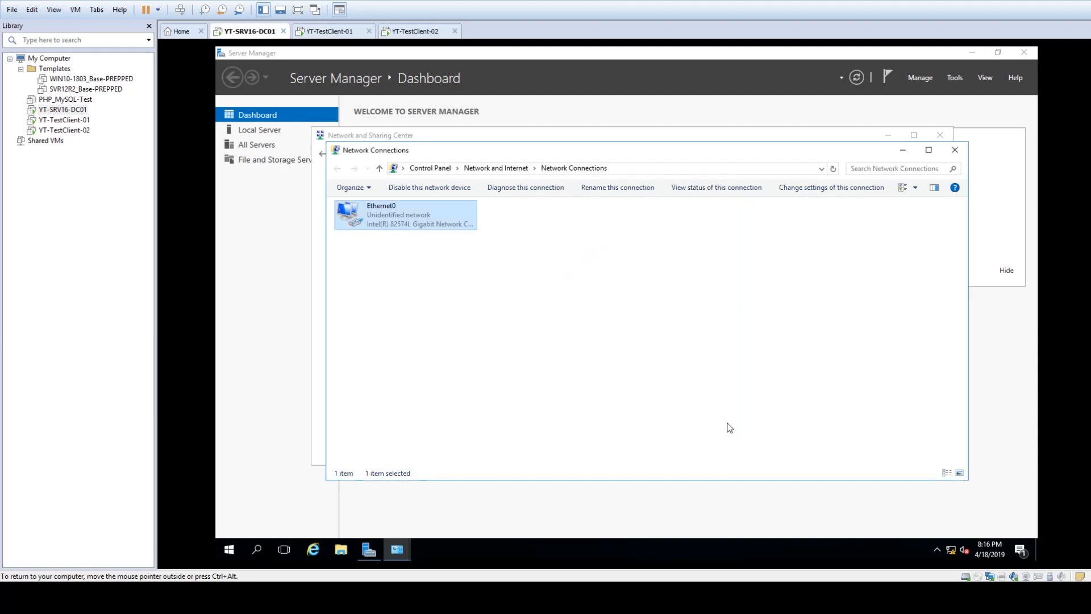
{"action": "left_click", "coordinate": [960, 153]}
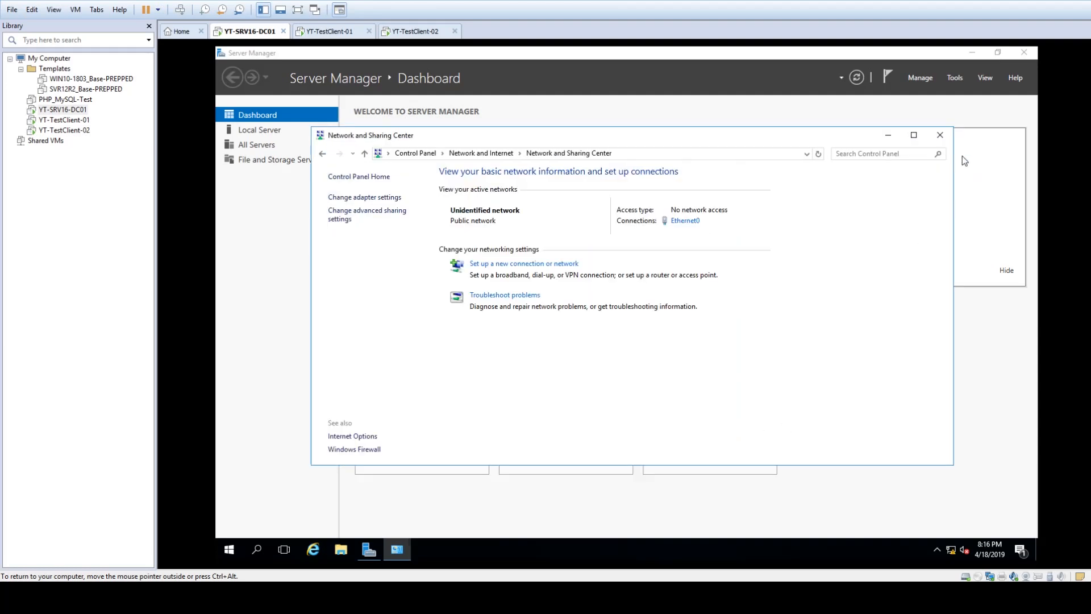
{"action": "left_click", "coordinate": [940, 135]}
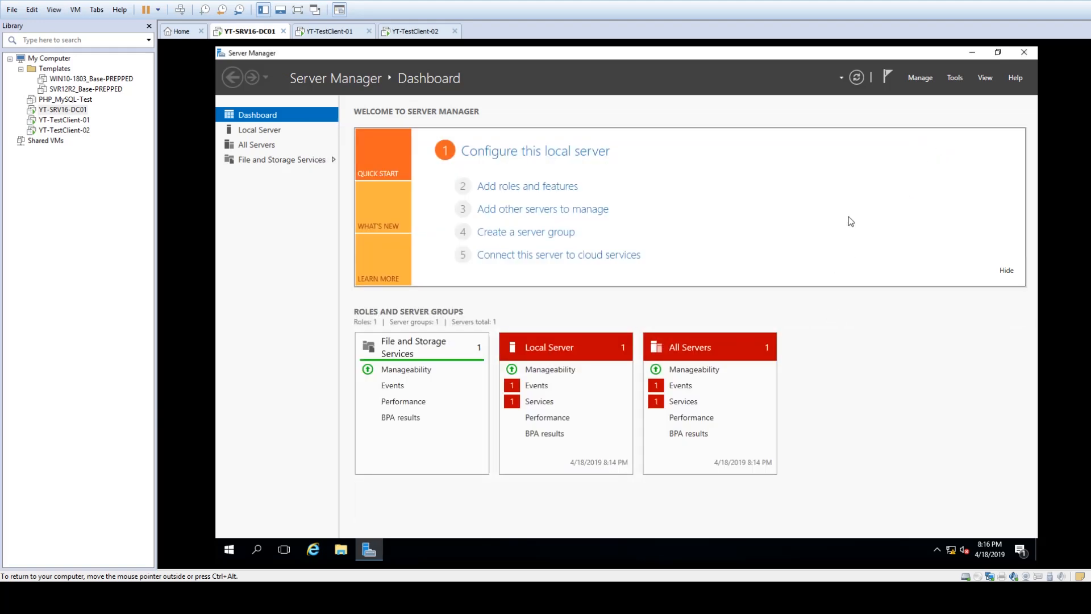
Launch Add Roles and Features from Server Manager's Manage menu.
{"action": "left_click", "coordinate": [922, 81]}
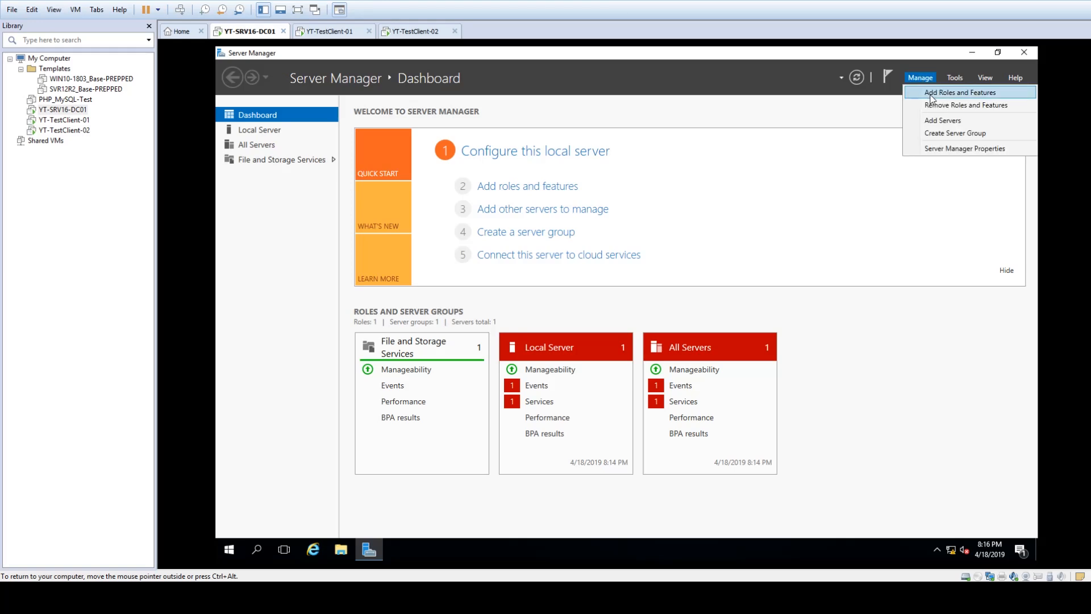
{"action": "left_click", "coordinate": [932, 93]}
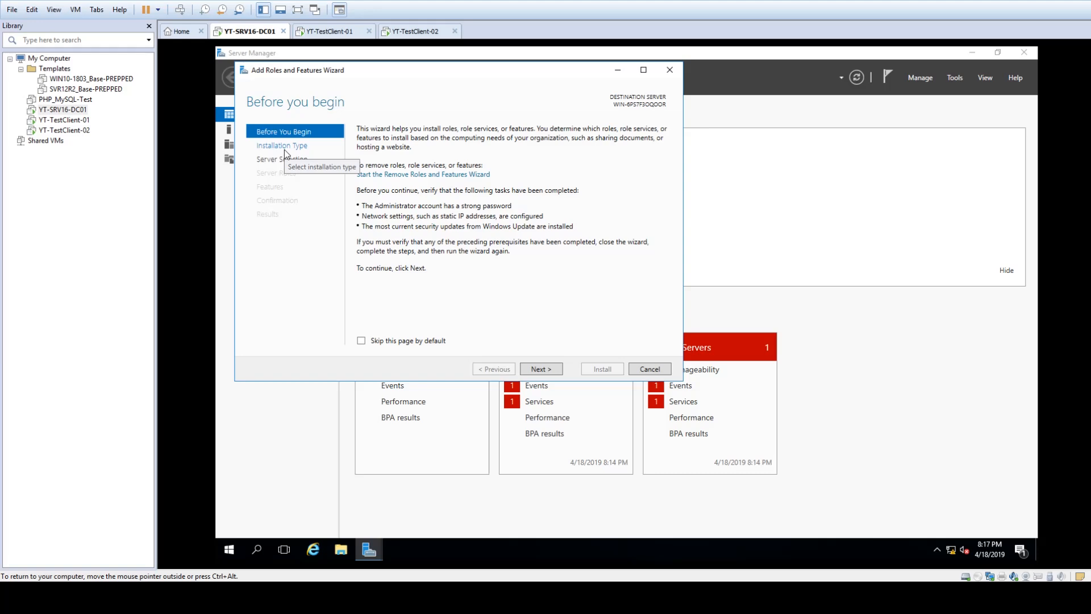
Advance the wizard to the destination page with YT-SRV16-DC01 selected from the server pool.
{"action": "left_click", "coordinate": [554, 370]}
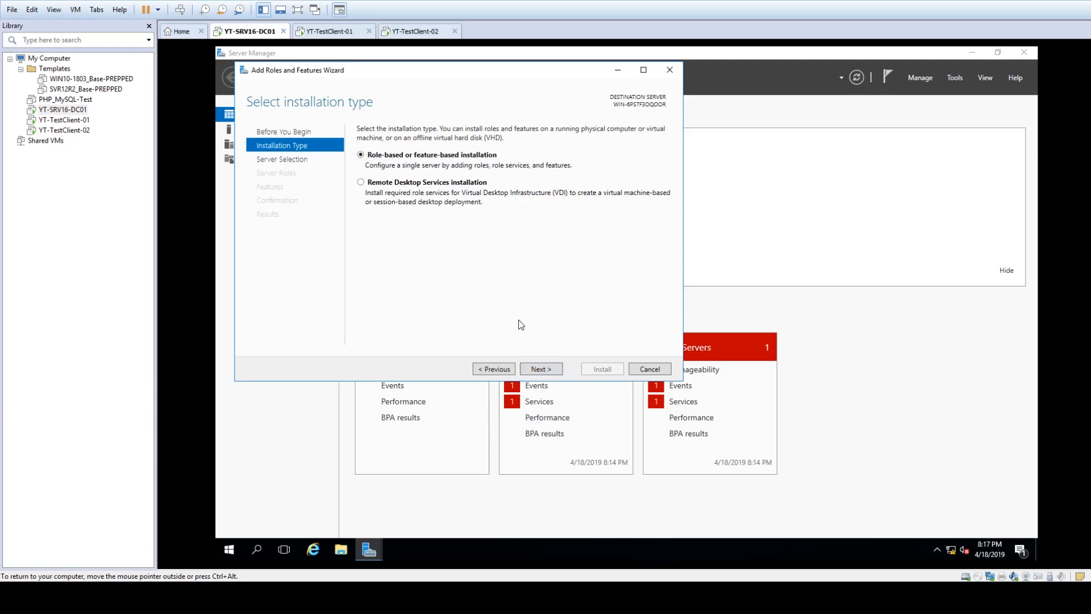
{"action": "left_click", "coordinate": [545, 372]}
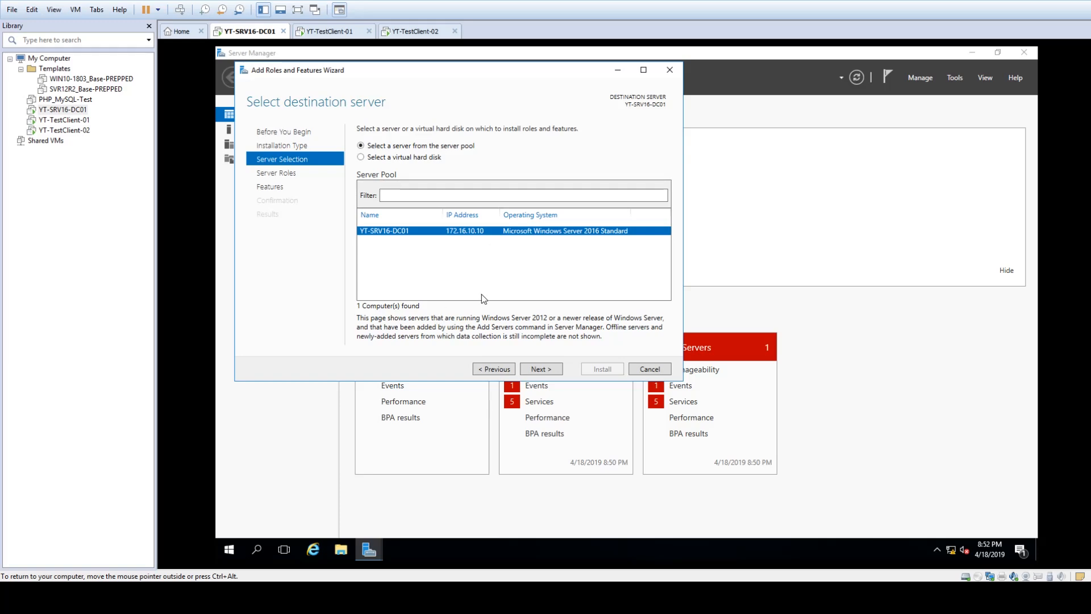
Check the Active Directory Domain Services and DNS Server roles, accepting their required management features.
{"action": "left_click", "coordinate": [555, 376]}
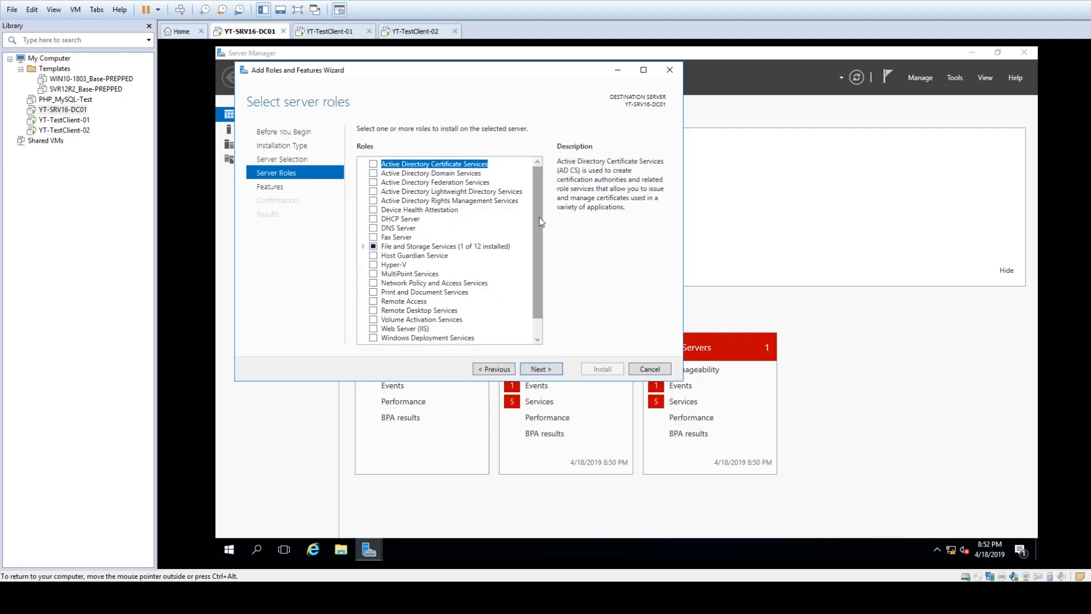
{"action": "scroll", "coordinate": [539, 262], "scroll_direction": "down", "scroll_amount": 1}
{"action": "left_click_drag", "start_coordinate": [537, 238], "coordinate": [534, 215]}
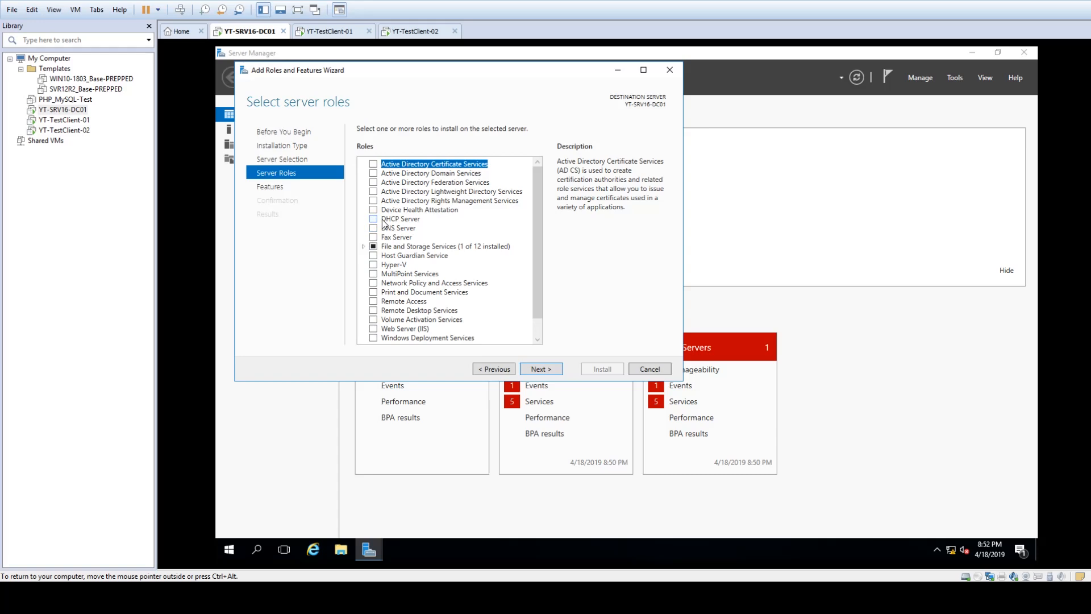
{"action": "left_click", "coordinate": [397, 174]}
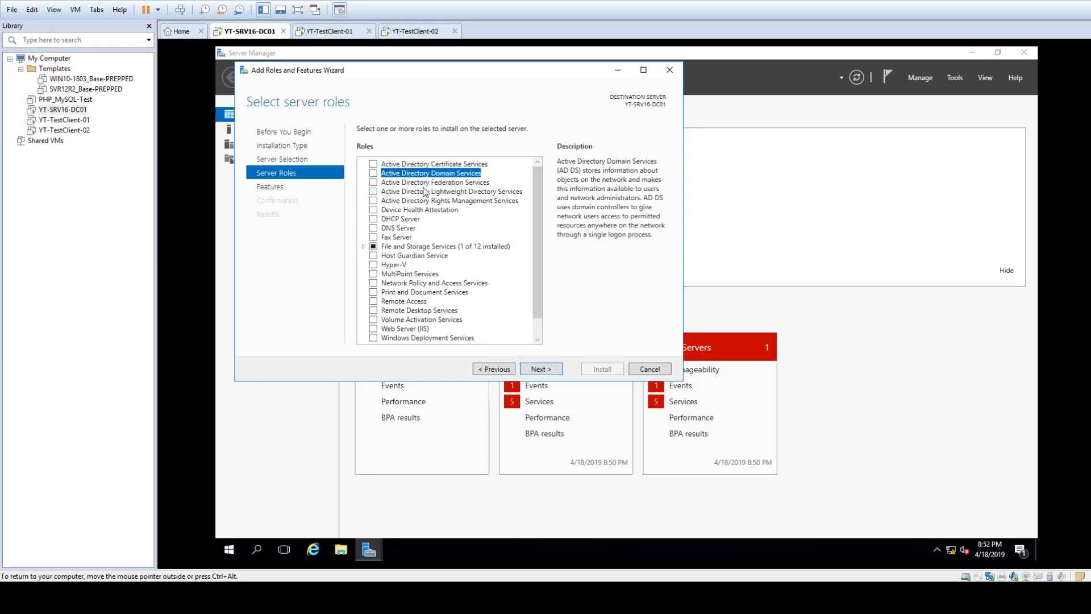
{"action": "left_click", "coordinate": [373, 174]}
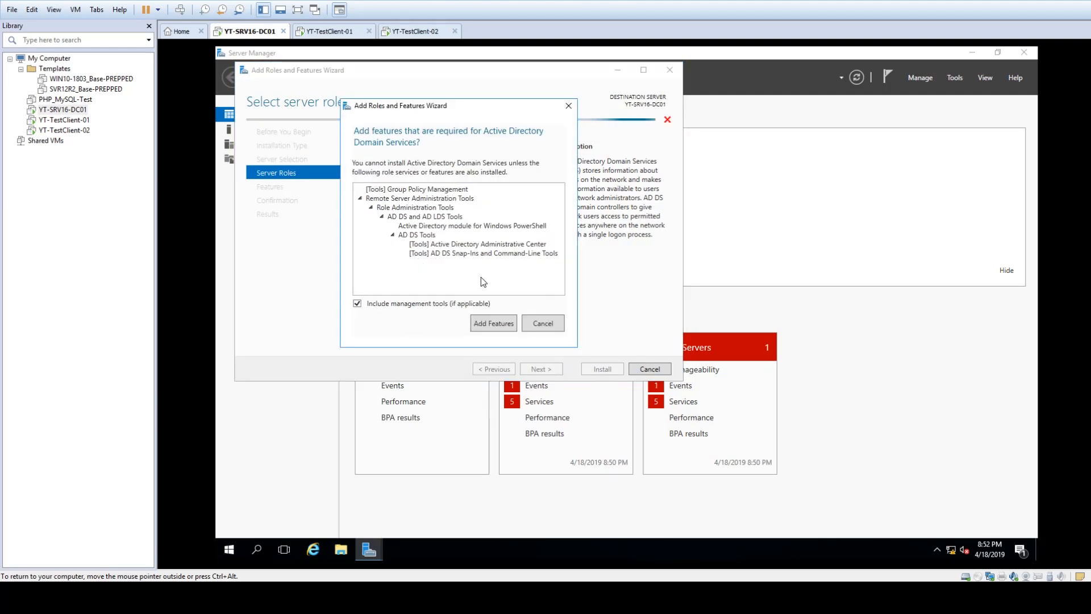
{"action": "left_click", "coordinate": [491, 322]}
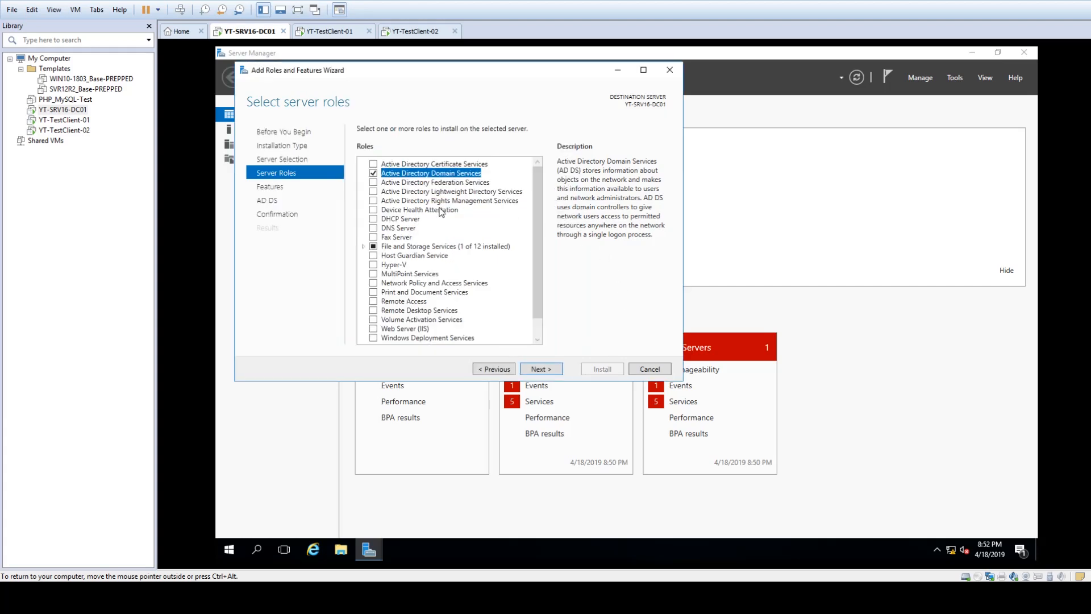
{"action": "left_click", "coordinate": [373, 228]}
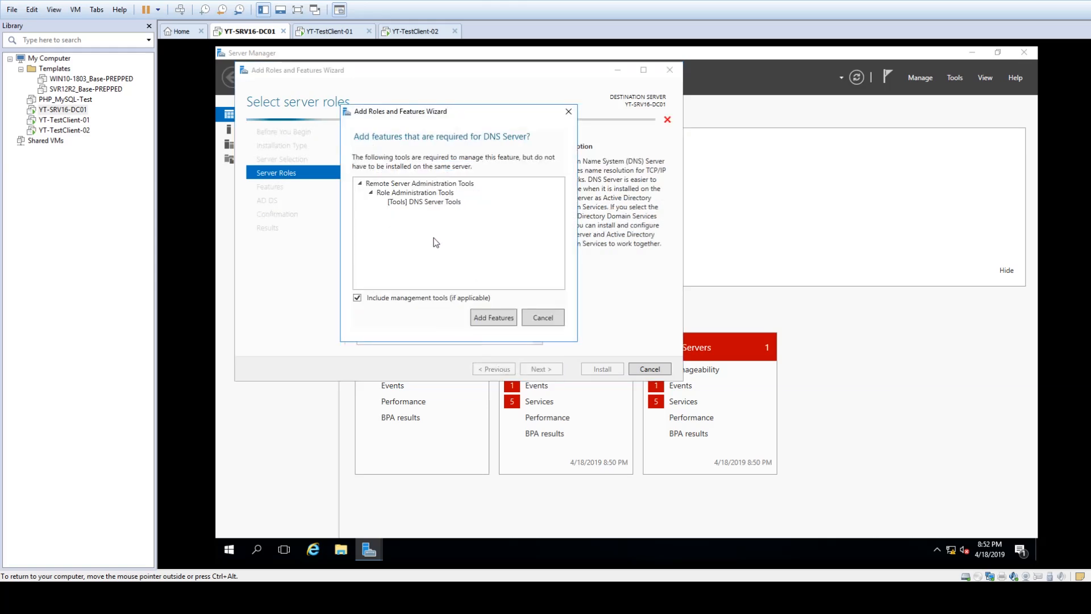
{"action": "left_click", "coordinate": [485, 317]}
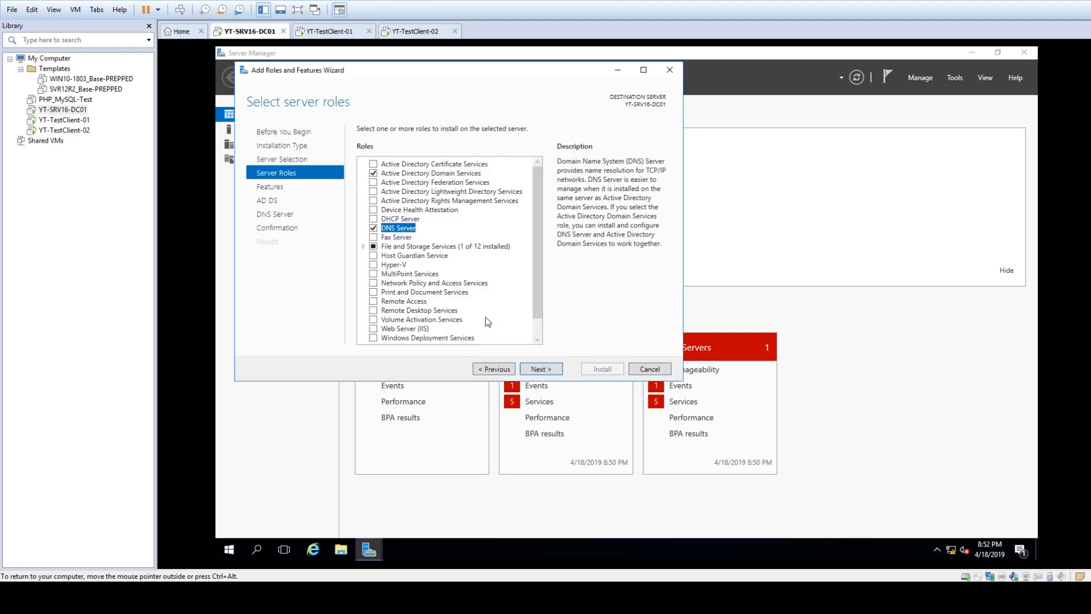
{"action": "left_click", "coordinate": [547, 372]}
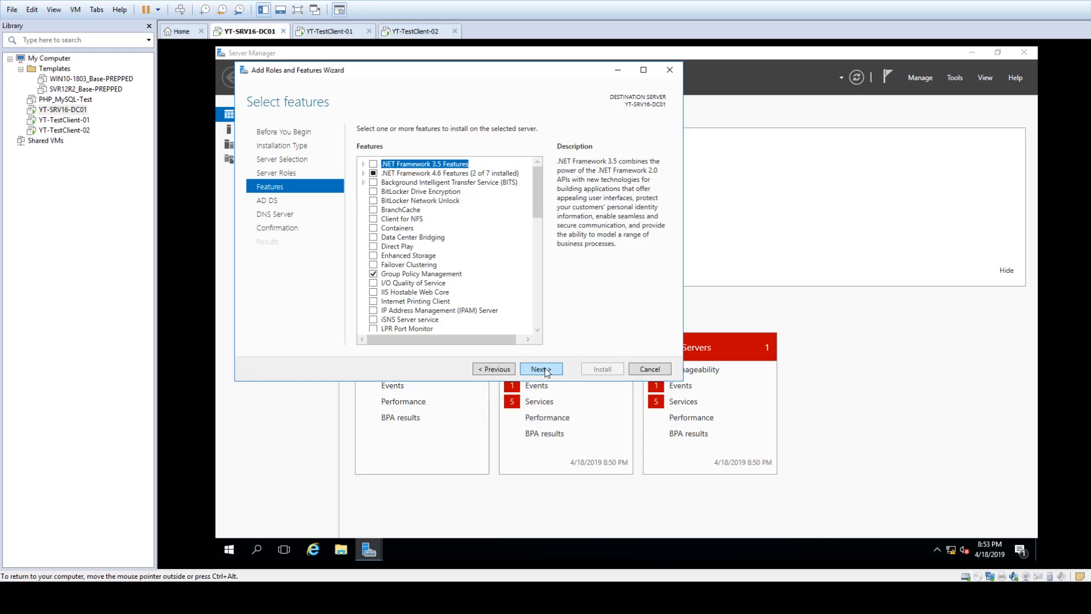
Step past the Features, AD DS and DNS Server pages to Confirm installation selections.
{"action": "left_click", "coordinate": [547, 372]}
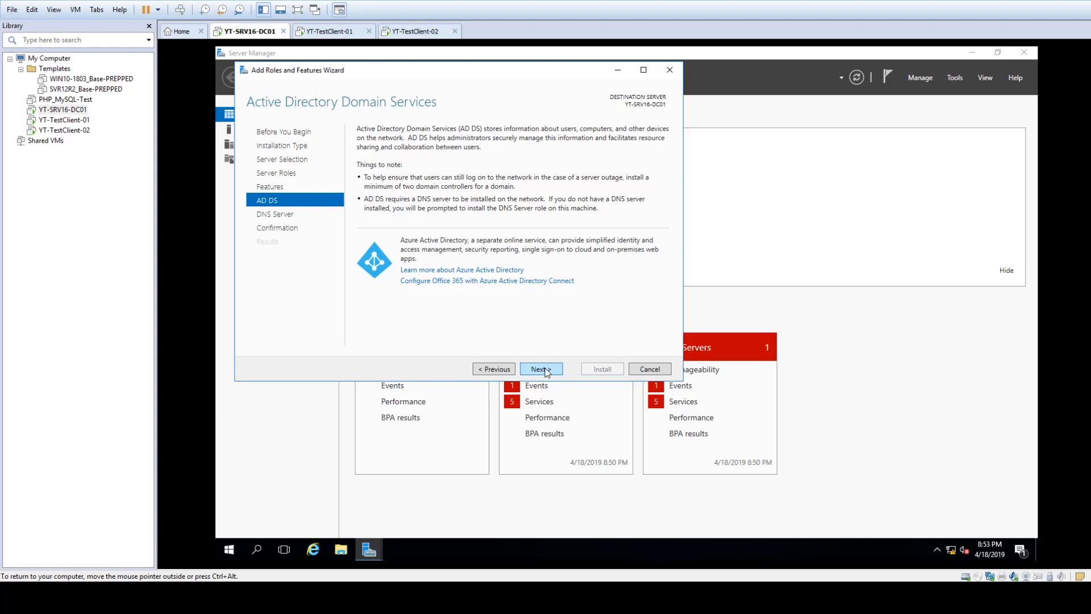
{"action": "left_click", "coordinate": [544, 370]}
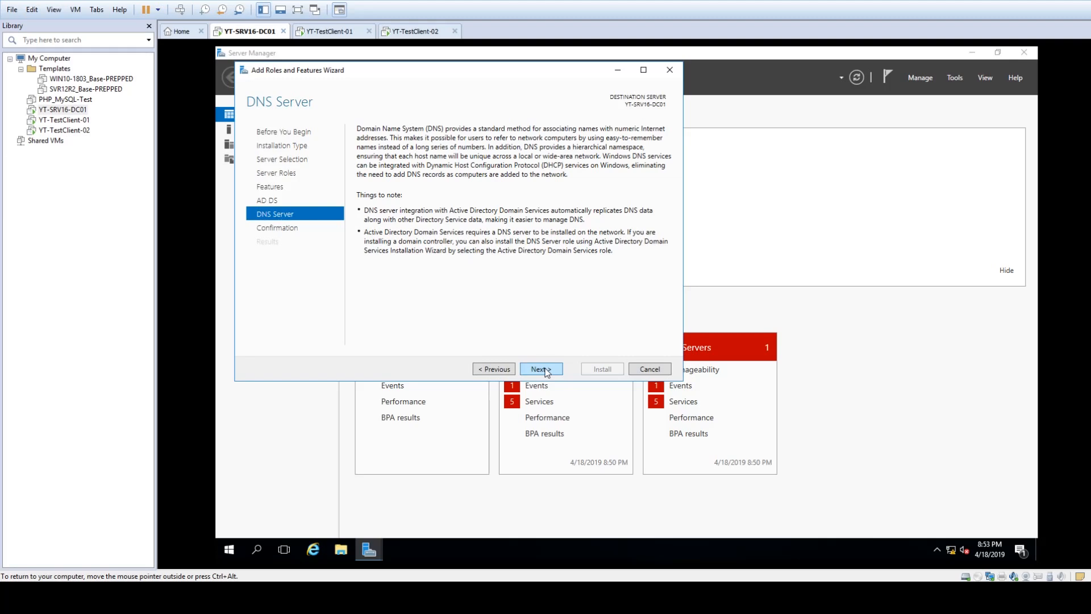
{"action": "left_click", "coordinate": [544, 370]}
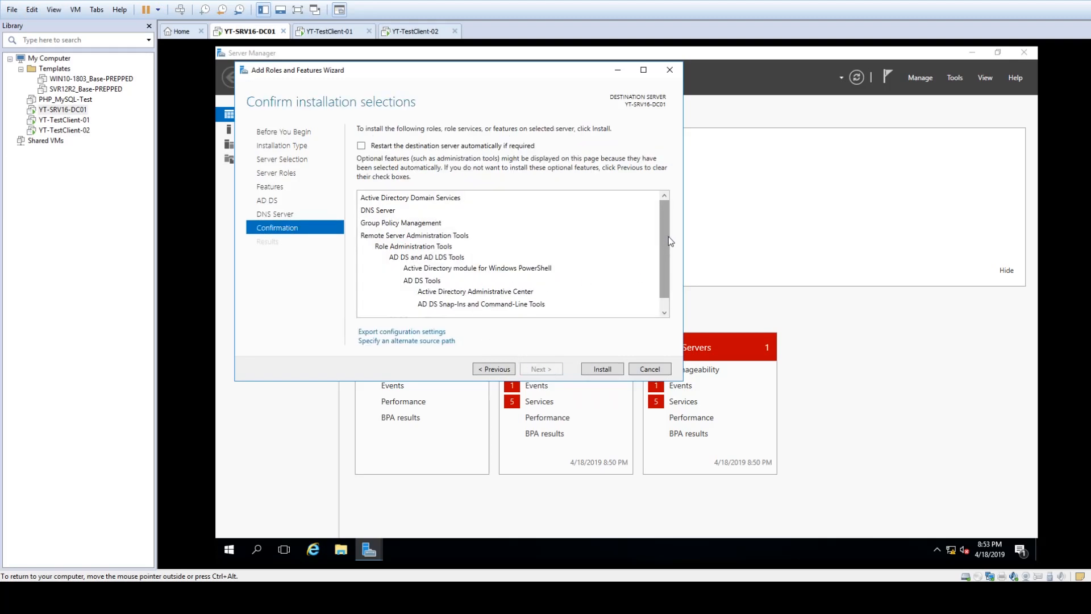
Review the AD DS, DNS Server and Group Policy Management selections, then install them.
{"action": "scroll", "coordinate": [665, 230], "scroll_direction": "down", "scroll_amount": 1}
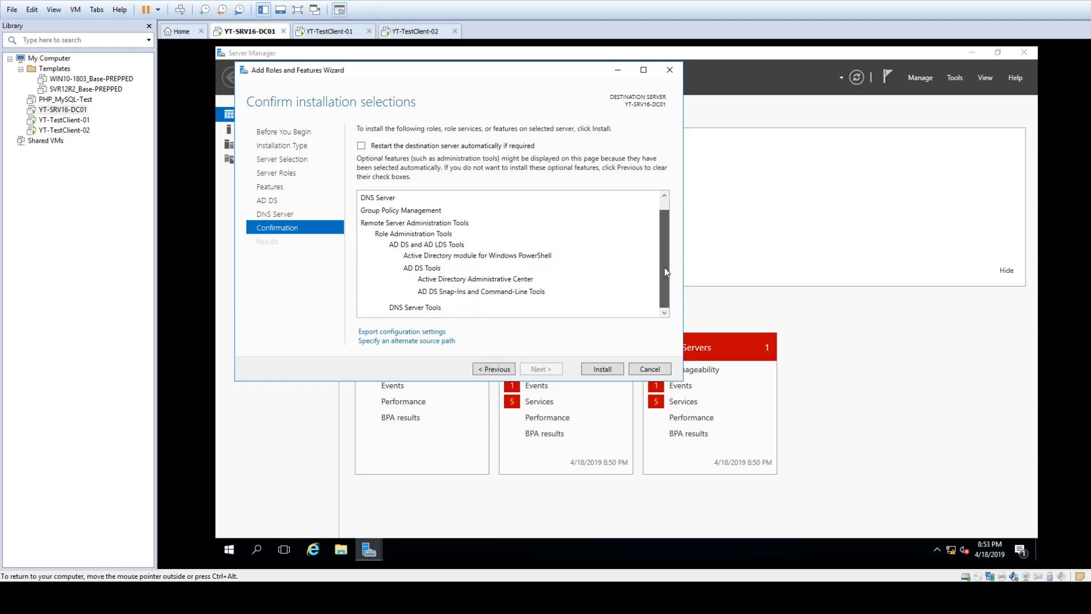
{"action": "scroll", "coordinate": [667, 235], "scroll_direction": "up", "scroll_amount": 1}
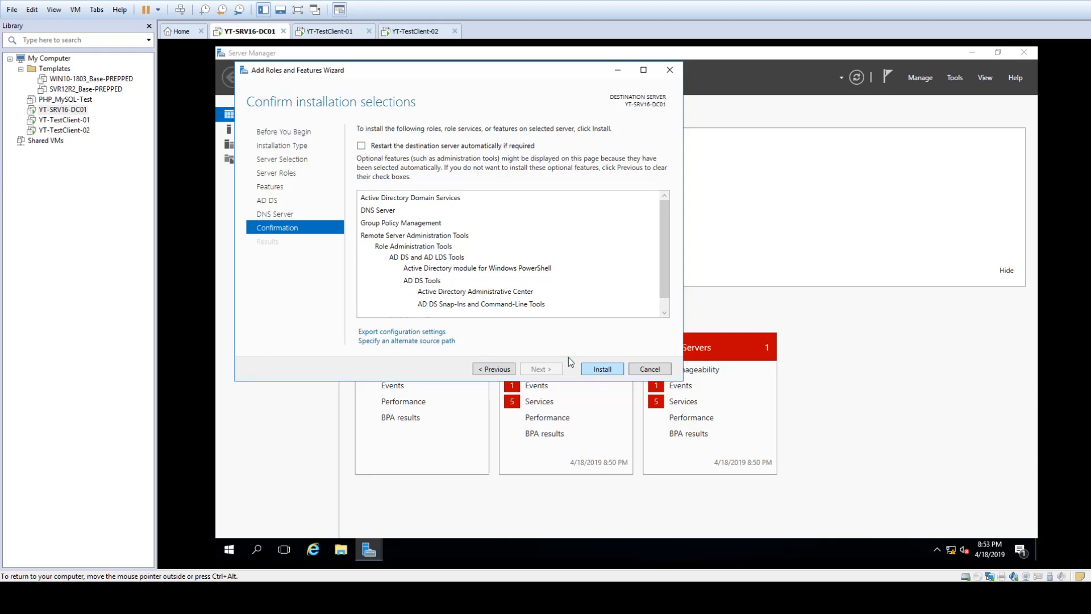
{"action": "scroll", "coordinate": [462, 250], "scroll_direction": "down", "scroll_amount": 1}
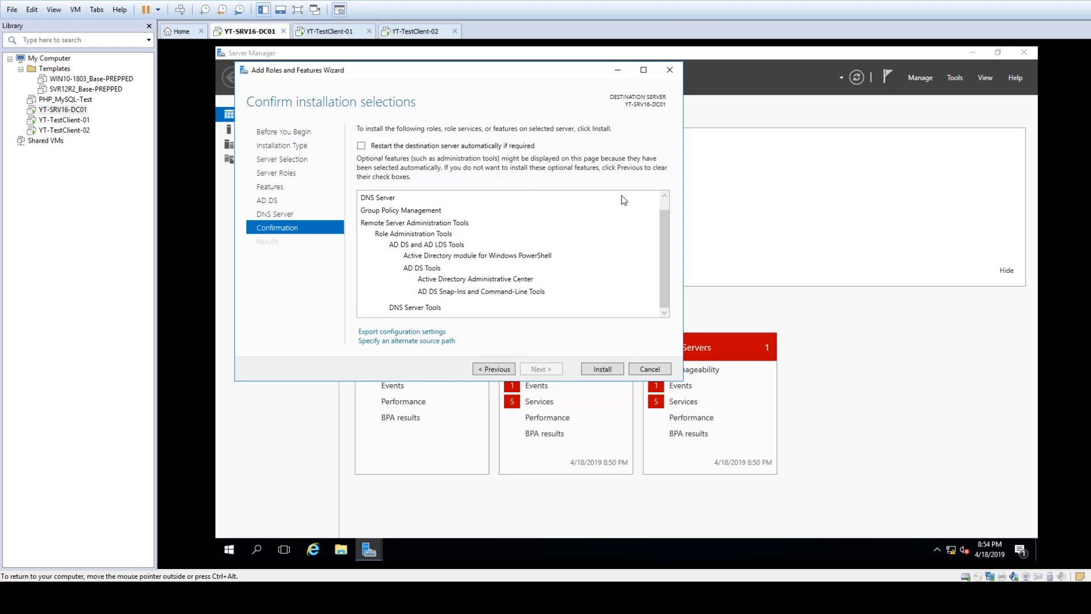
{"action": "left_click", "coordinate": [601, 368]}
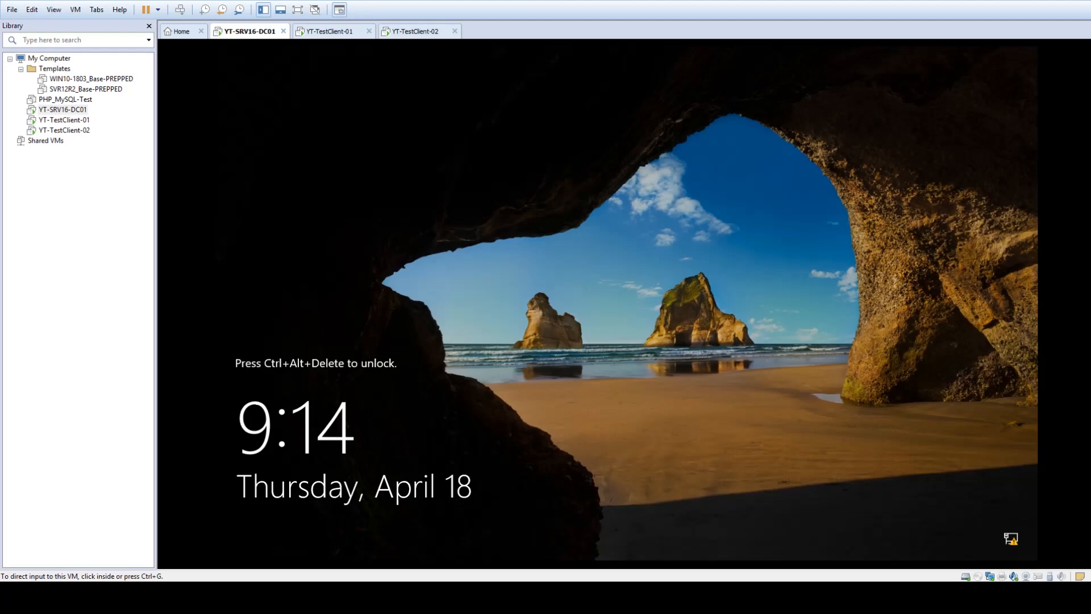
Sign in to YT-SRV16-DC01 as KODYTEST\Administrator with the account password.
{"action": "left_click", "coordinate": [442, 281]}
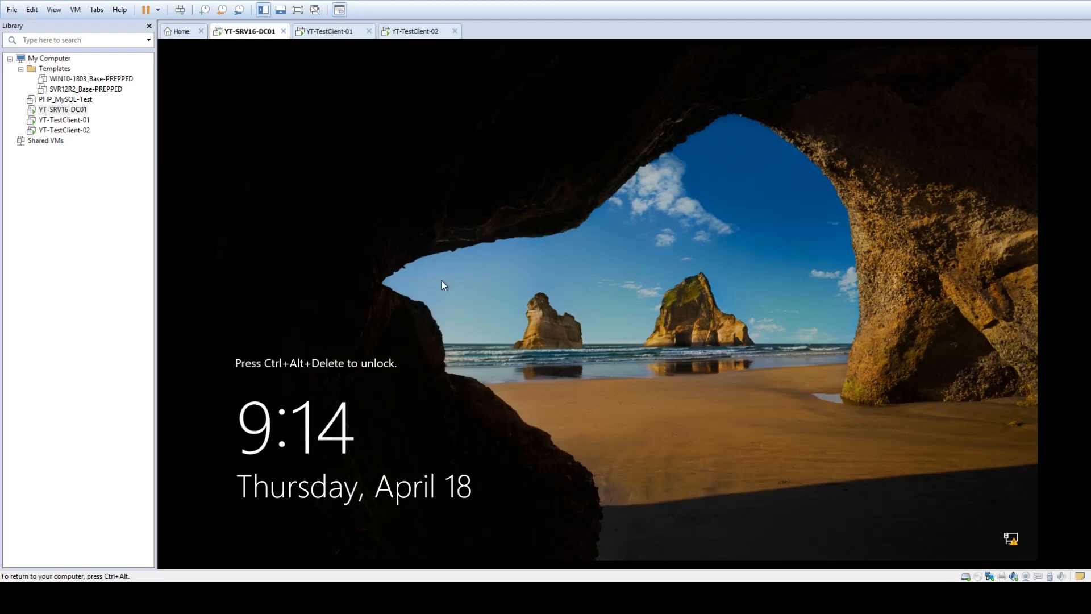
{"action": "key", "text": "ctrl+alt+Insert"}
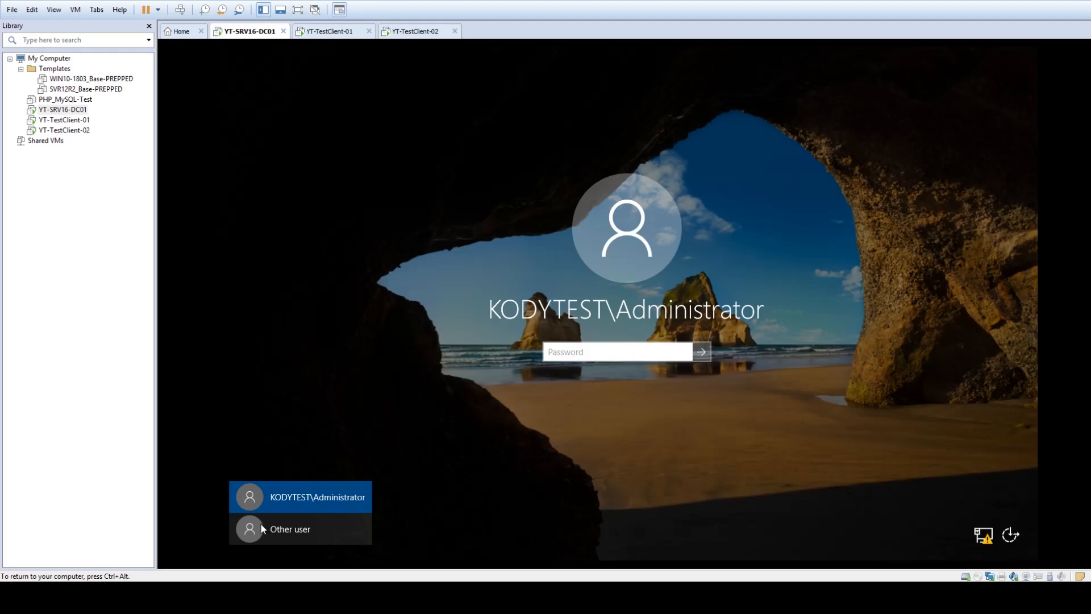
{"action": "left_click", "coordinate": [313, 536]}
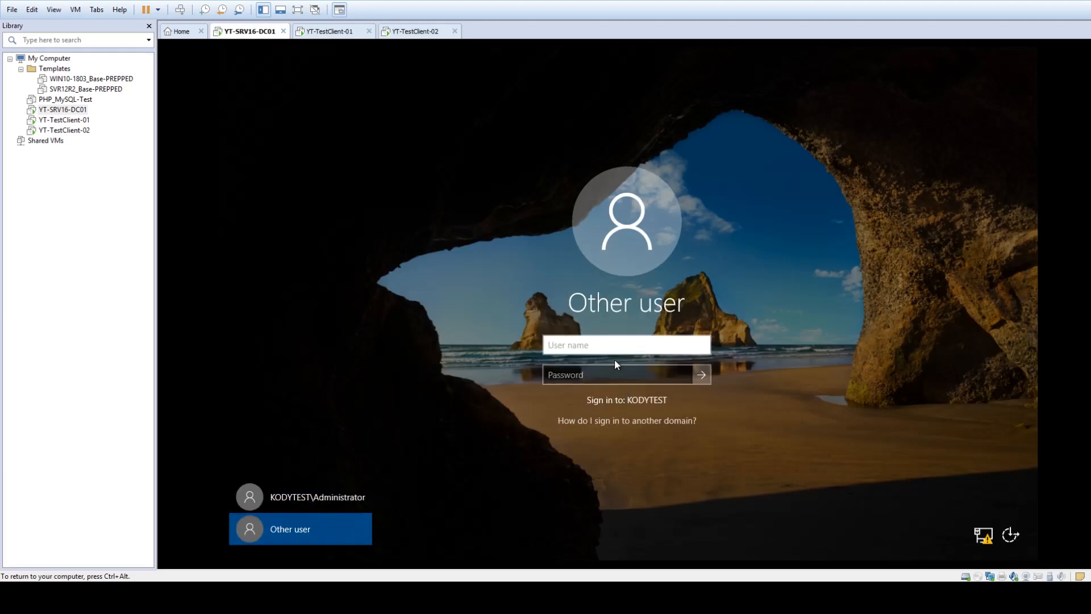
{"action": "left_click", "coordinate": [589, 373]}
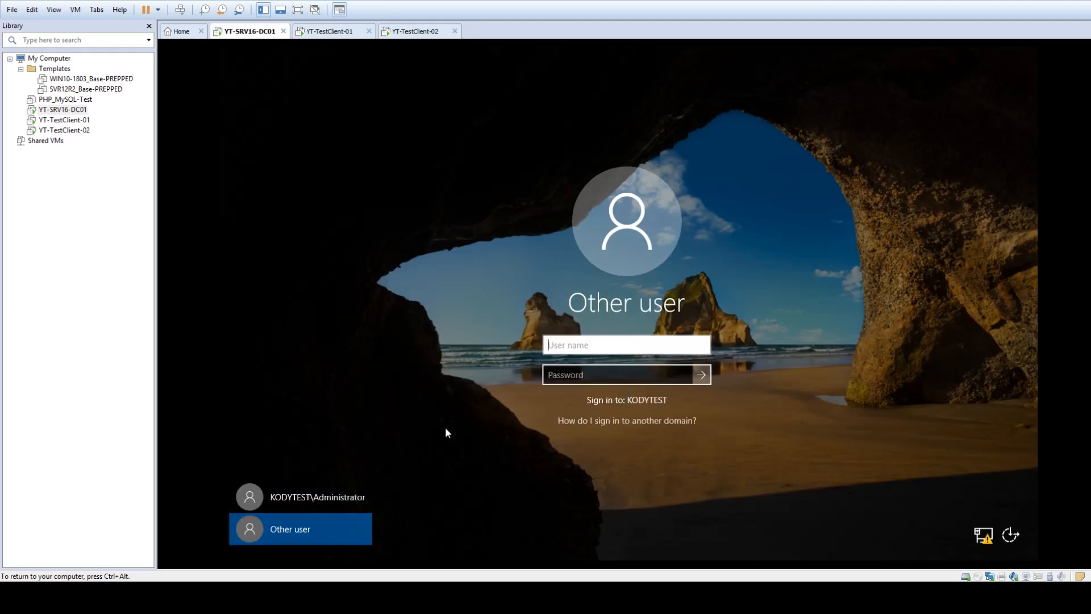
{"action": "left_click", "coordinate": [300, 497]}
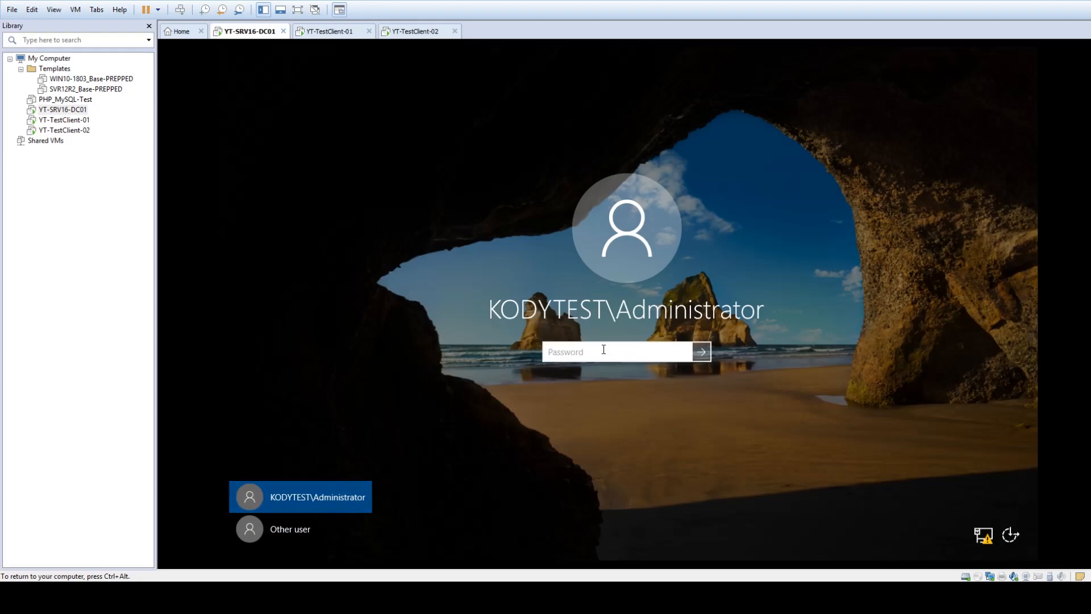
{"action": "type", "text": "••••••••••"}
{"action": "key", "text": "Return"}
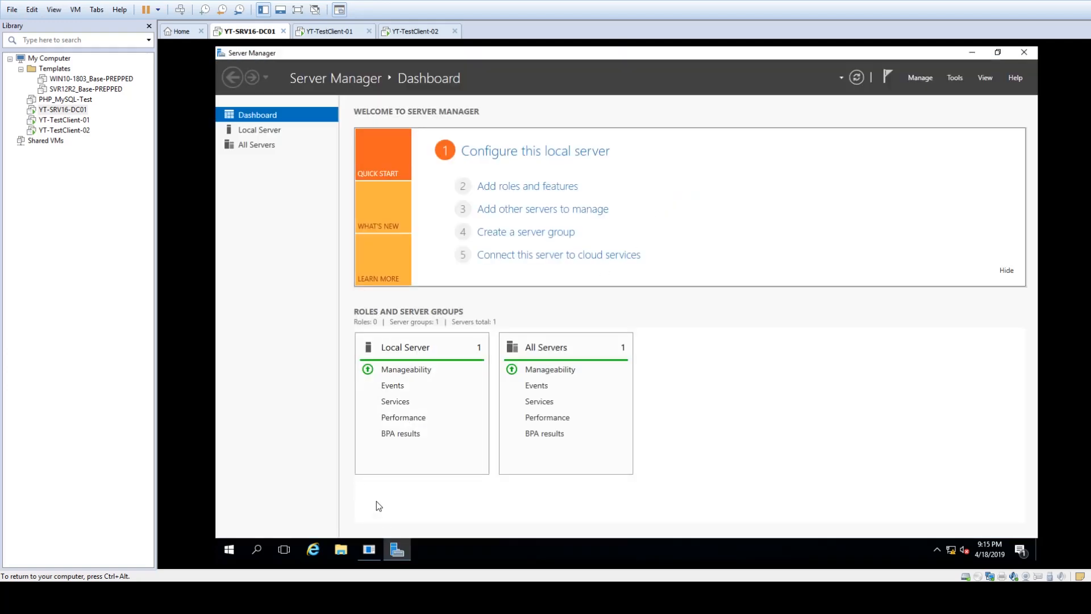
Cancel the Shutdown Event Tracker prompt and open Server Manager's Tools menu.
{"action": "left_click", "coordinate": [373, 550]}
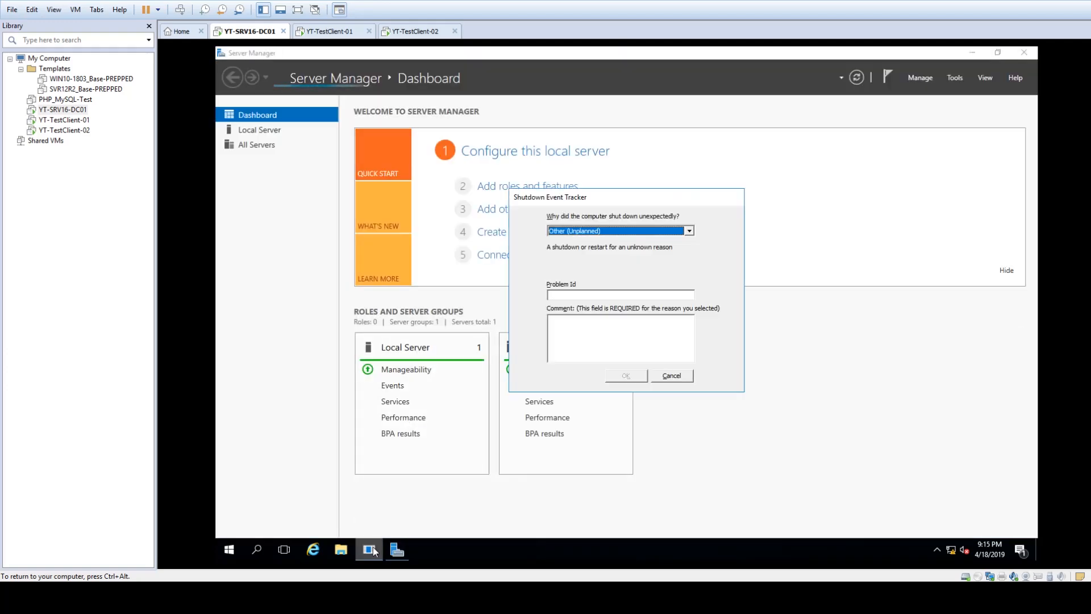
{"action": "left_click", "coordinate": [671, 376]}
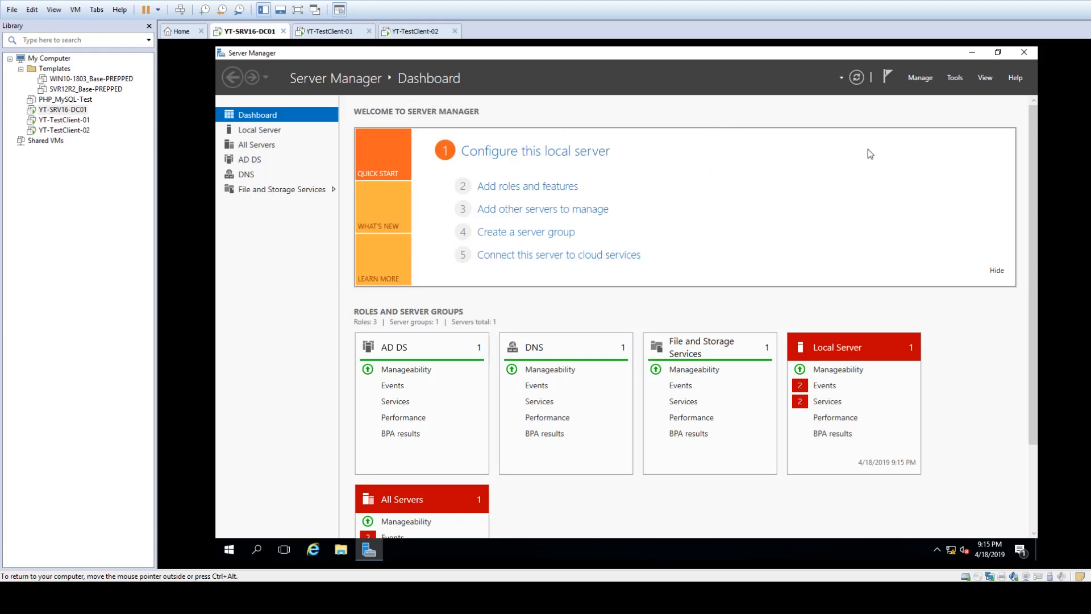
{"action": "left_click", "coordinate": [957, 80]}
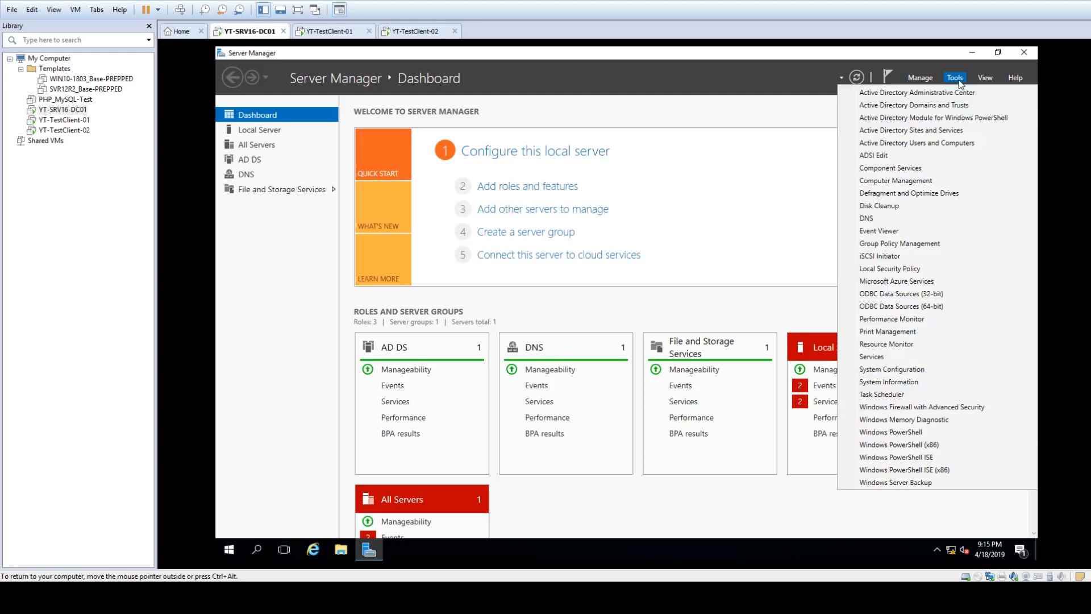
Launch Active Directory Users and Computers, maximize it, and widen the navigation tree pane.
{"action": "left_click", "coordinate": [970, 143]}
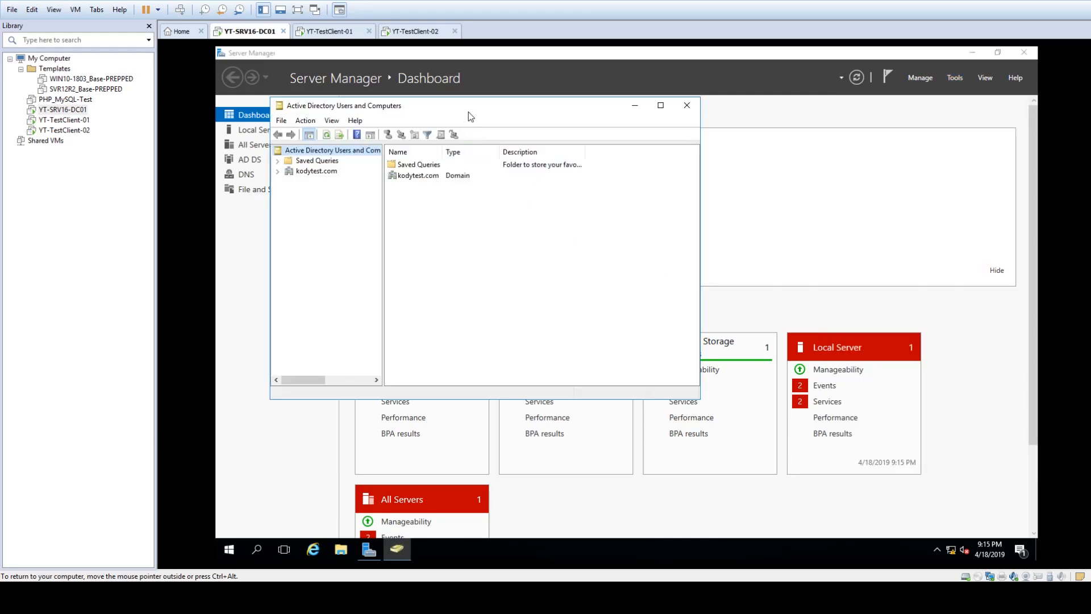
{"action": "double_click", "coordinate": [469, 105]}
{"action": "left_click_drag", "start_coordinate": [326, 229], "coordinate": [371, 230]}
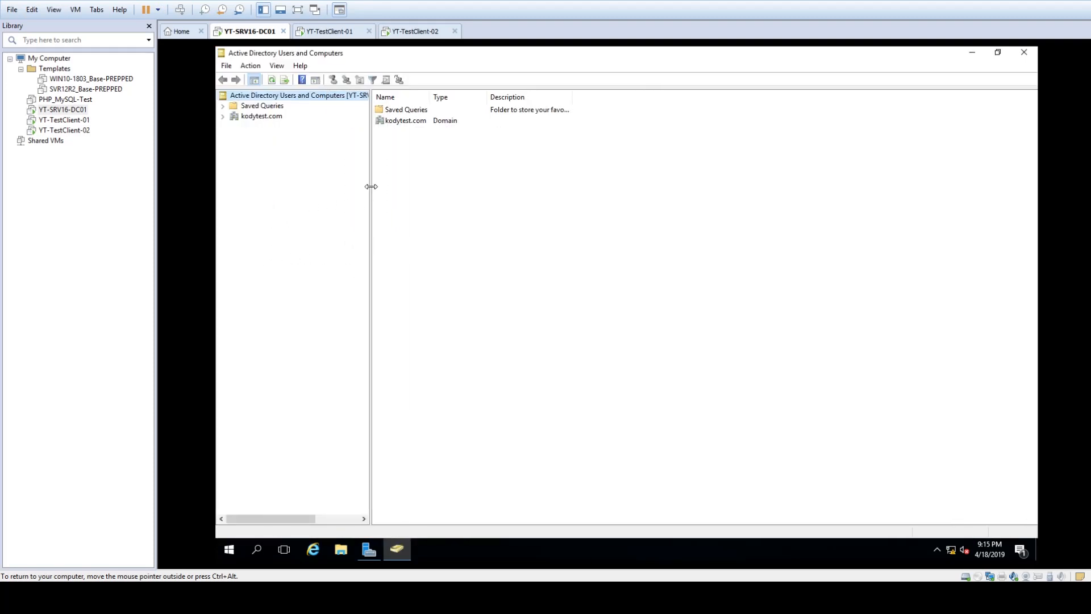
{"action": "left_click_drag", "start_coordinate": [370, 186], "coordinate": [405, 192]}
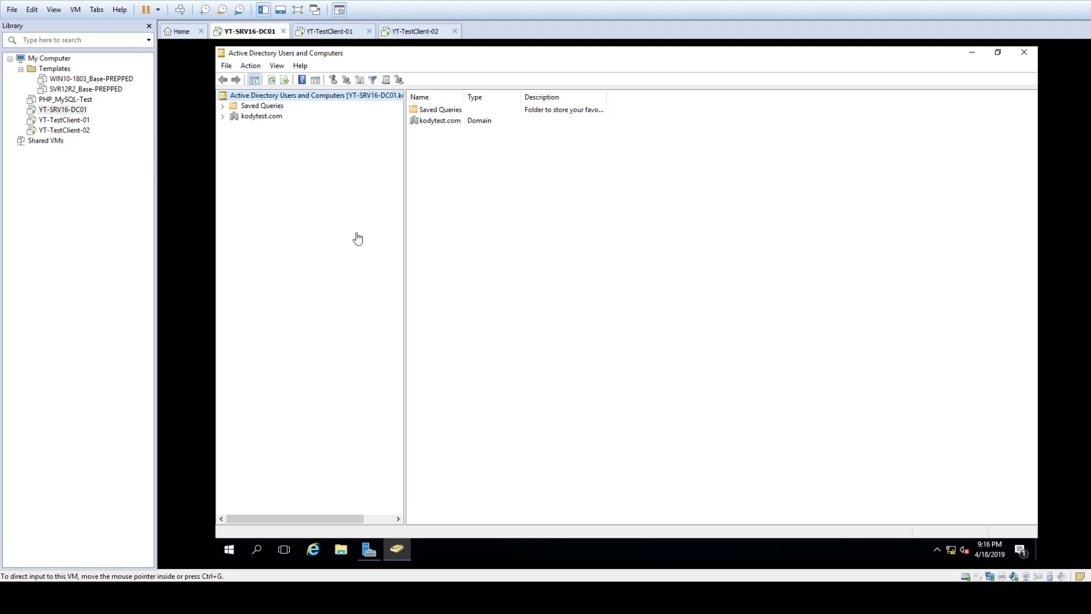
Expand kodytest.com, show the Builtin groups, and widen the Name column to full names.
{"action": "left_click", "coordinate": [227, 128]}
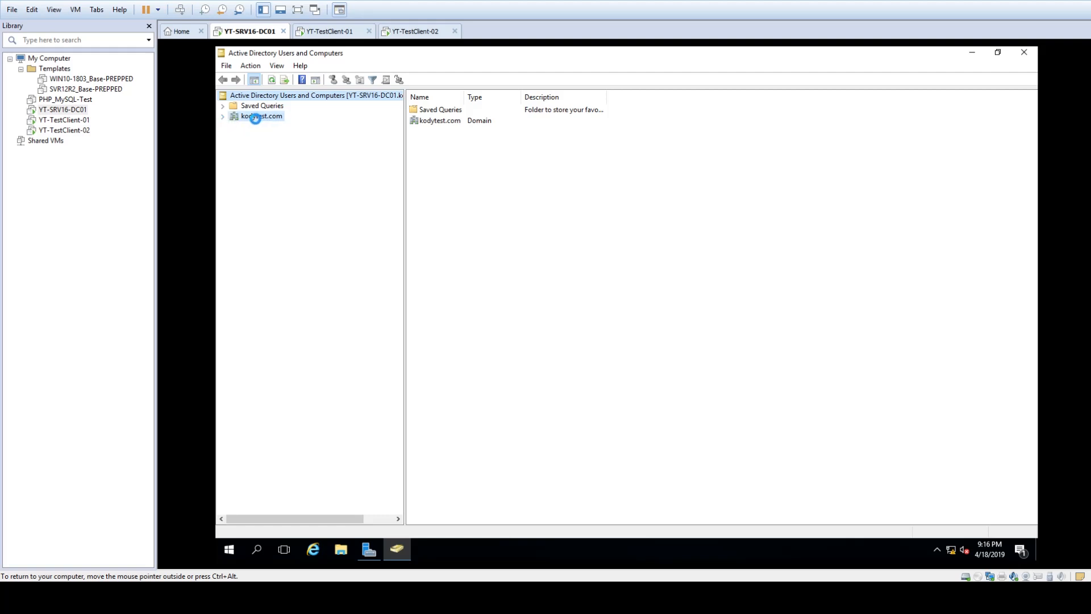
{"action": "left_click", "coordinate": [223, 117]}
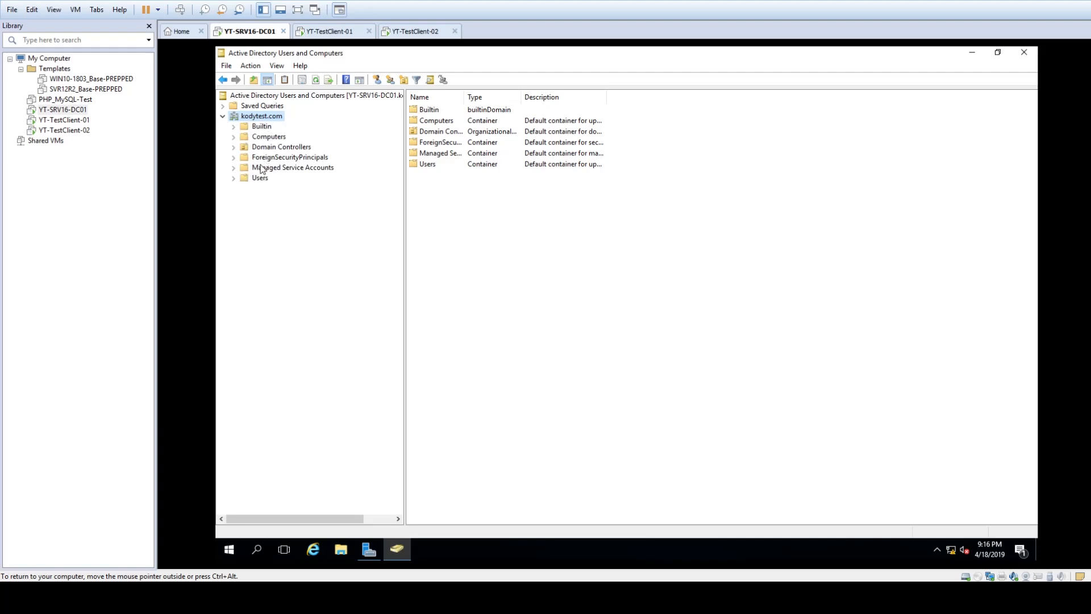
{"action": "left_click", "coordinate": [262, 127]}
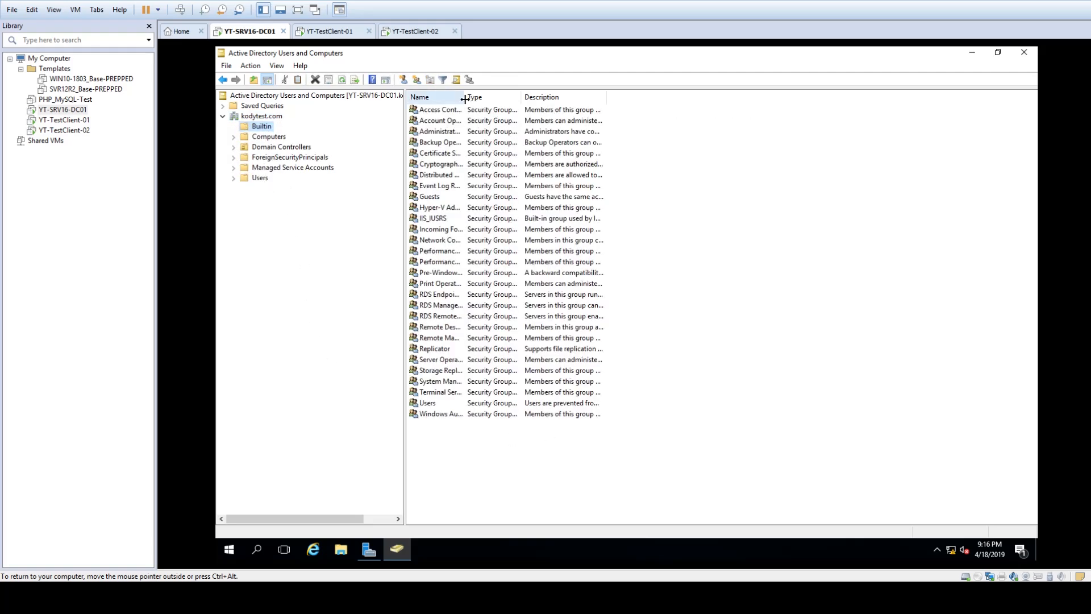
{"action": "left_click_drag", "start_coordinate": [464, 96], "coordinate": [519, 97]}
{"action": "left_click_drag", "start_coordinate": [490, 445], "coordinate": [449, 108]}
{"action": "left_click", "coordinate": [719, 246]}
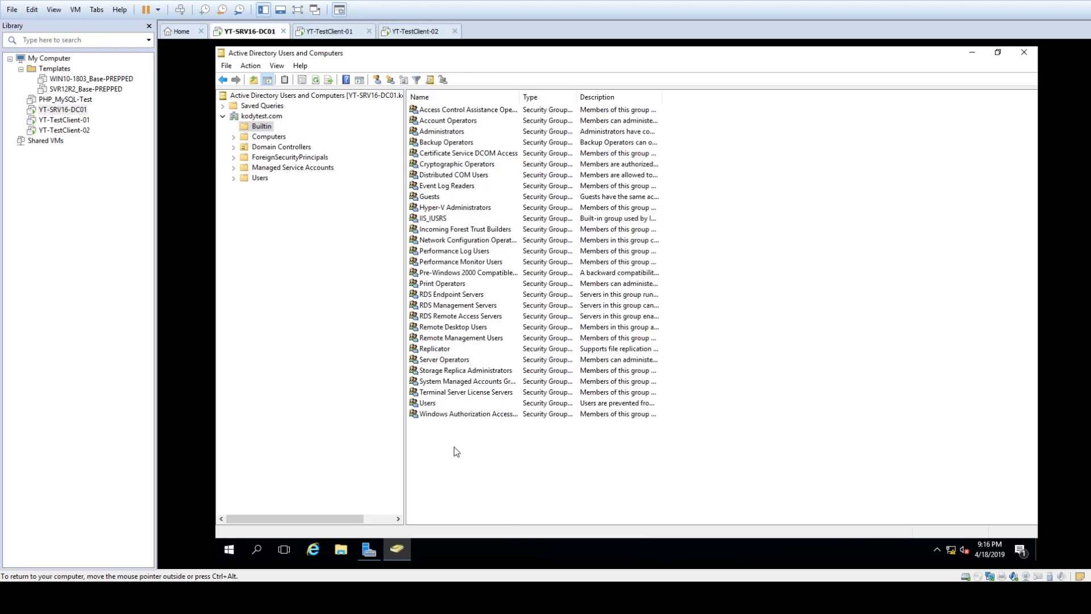
Open the Domain Controllers container and select the YT-SRV16-DC01 domain controller.
{"action": "left_click", "coordinate": [233, 148]}
{"action": "left_click", "coordinate": [265, 157]}
{"action": "left_click", "coordinate": [267, 147]}
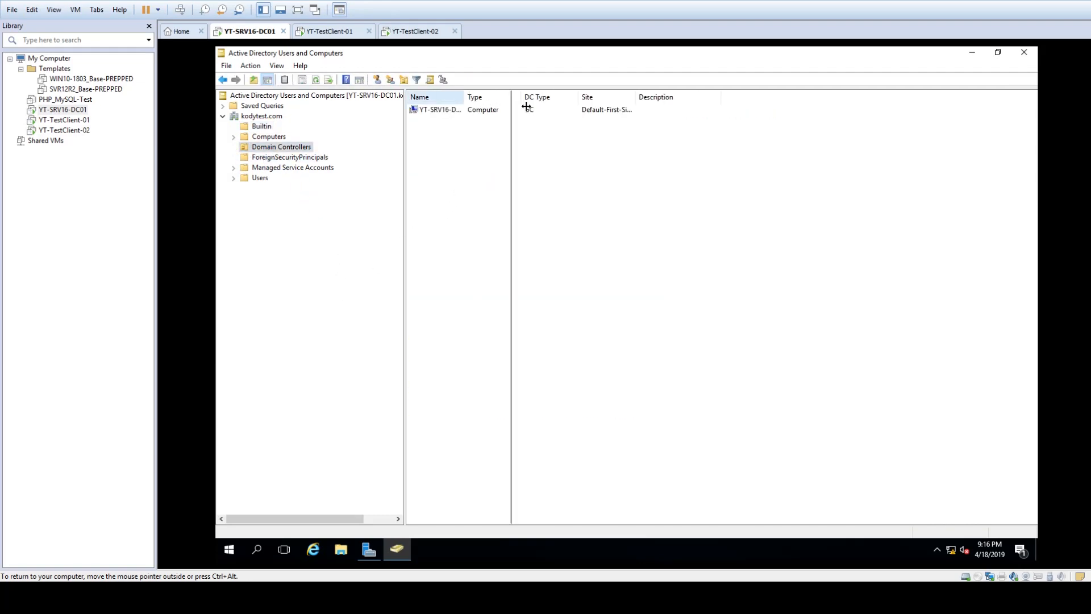
{"action": "left_click", "coordinate": [442, 112]}
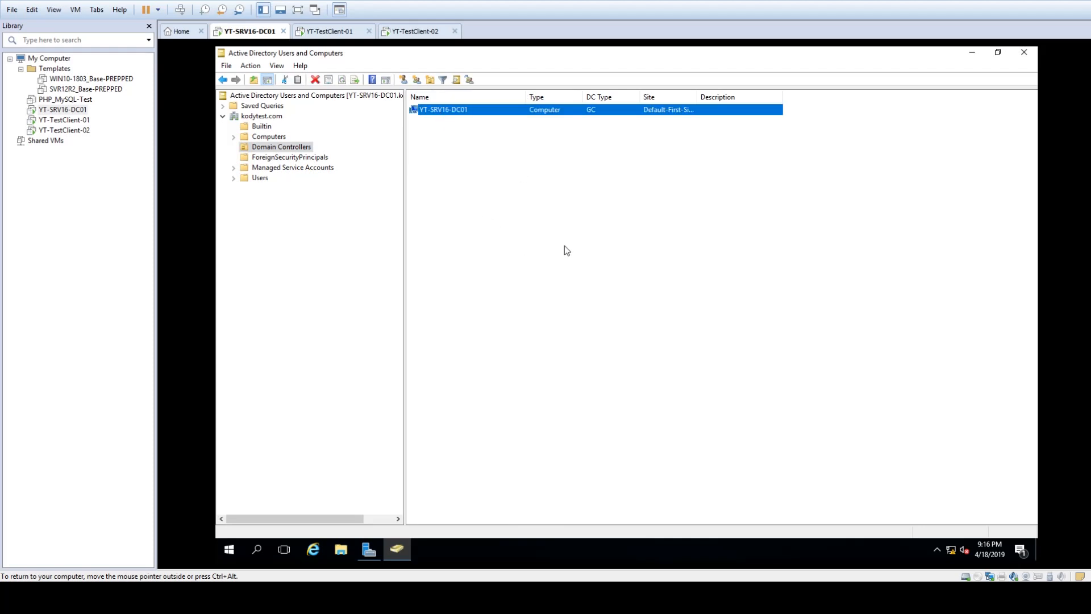
{"action": "left_click", "coordinate": [294, 149]}
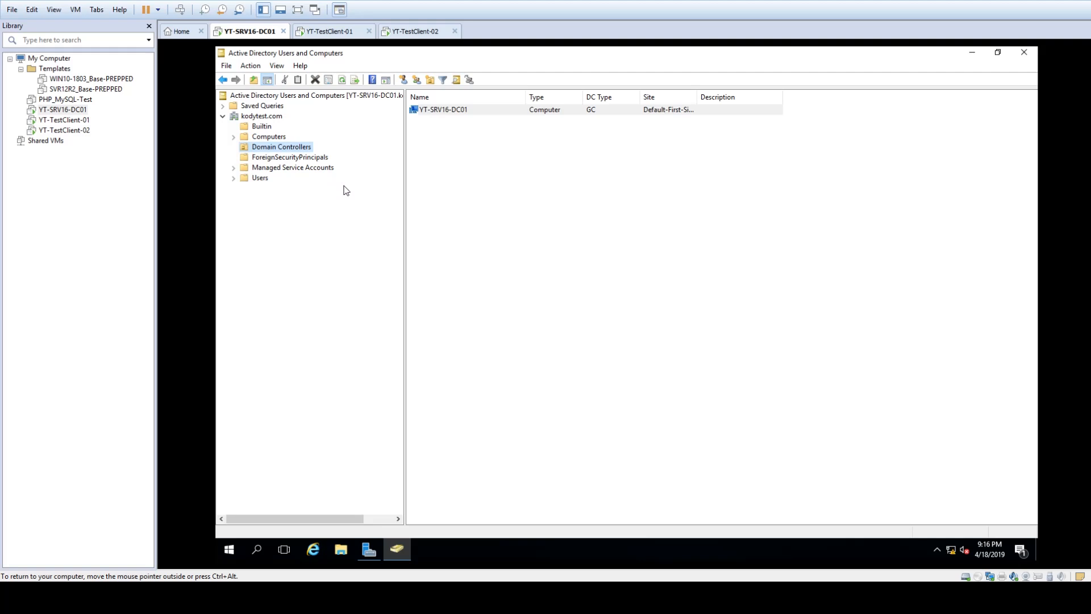
{"action": "left_click", "coordinate": [514, 239]}
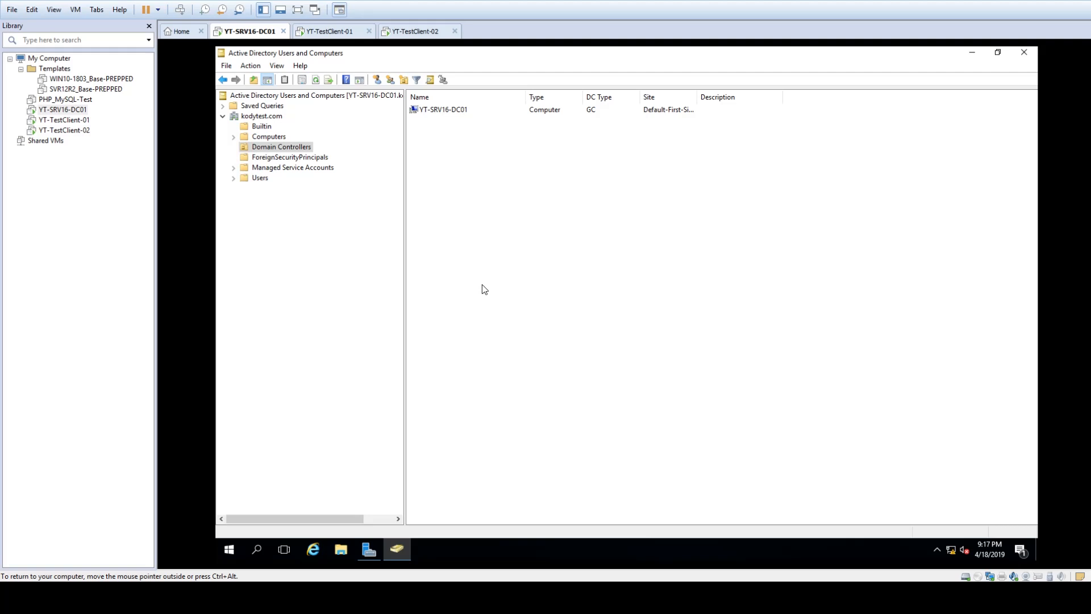
{"action": "left_click", "coordinate": [447, 111]}
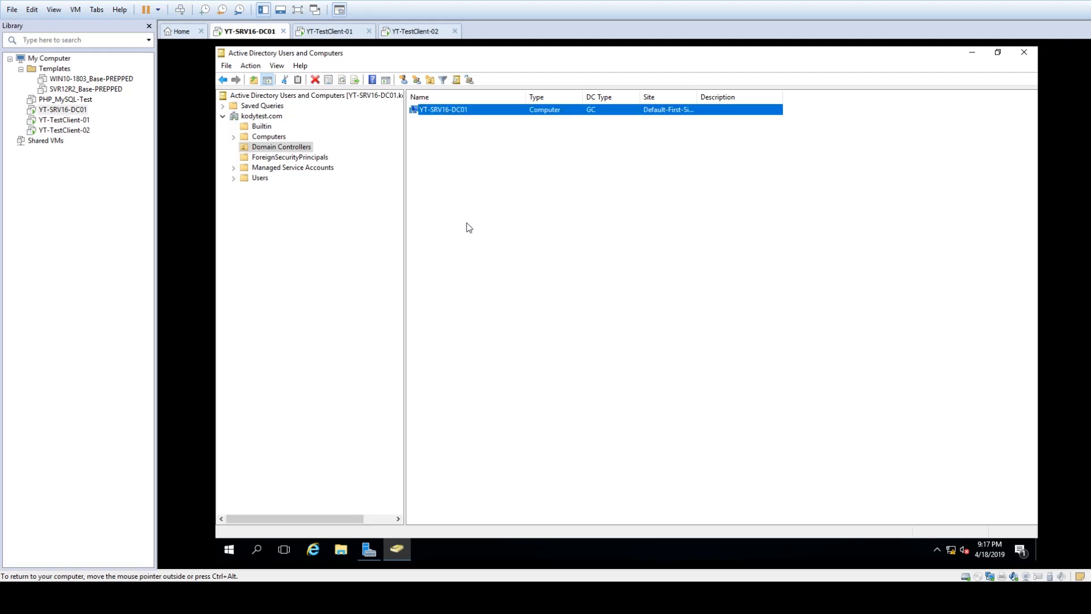
Show the Users container, widen its Name column, and select the built-in Administrator account.
{"action": "left_click", "coordinate": [251, 180]}
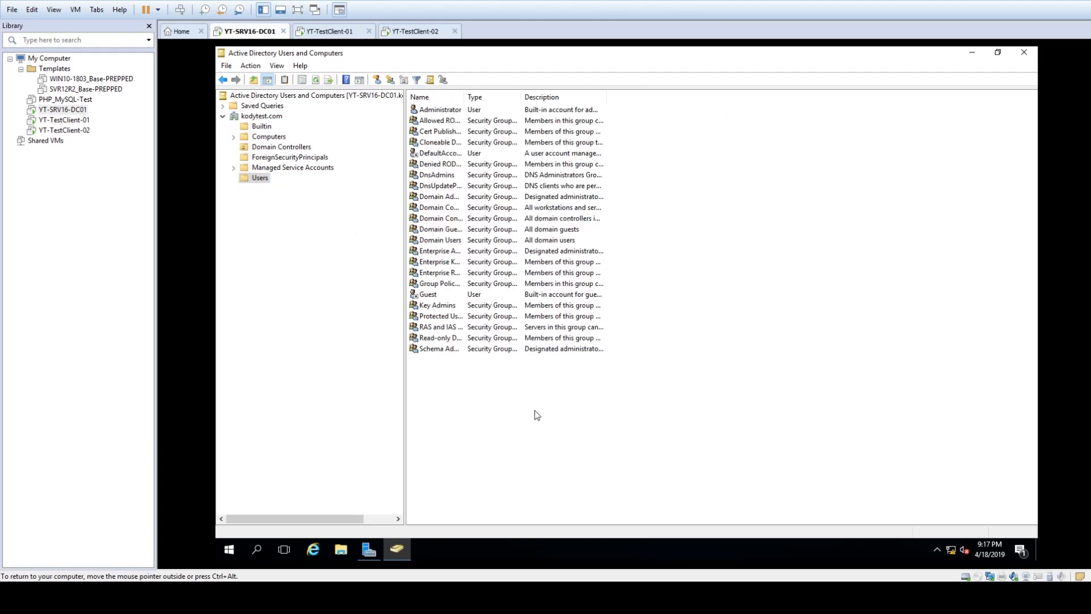
{"action": "left_click_drag", "start_coordinate": [465, 97], "coordinate": [547, 102]}
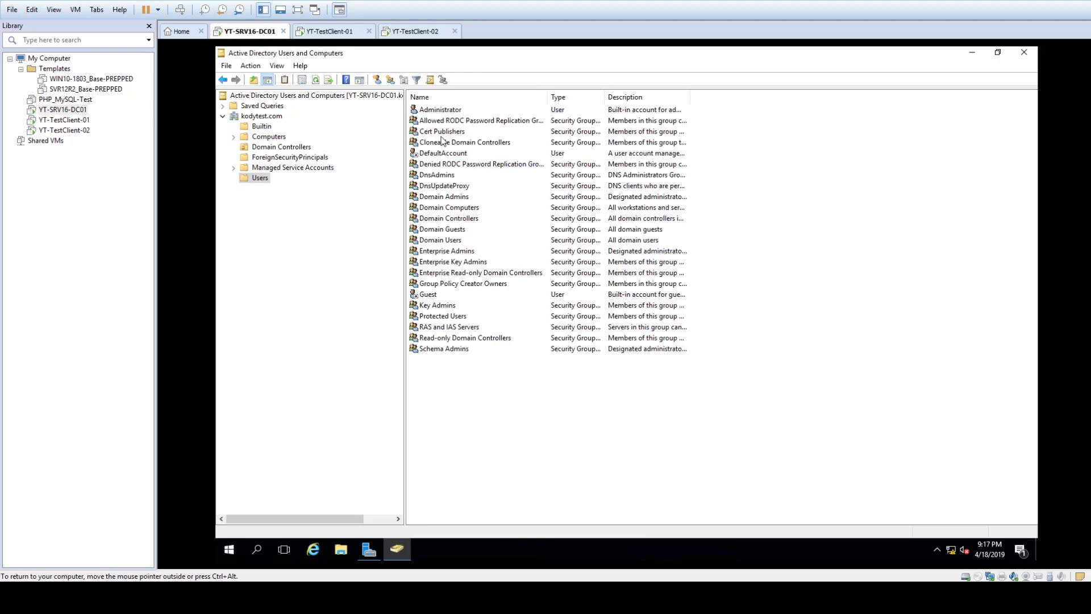
{"action": "left_click", "coordinate": [444, 112]}
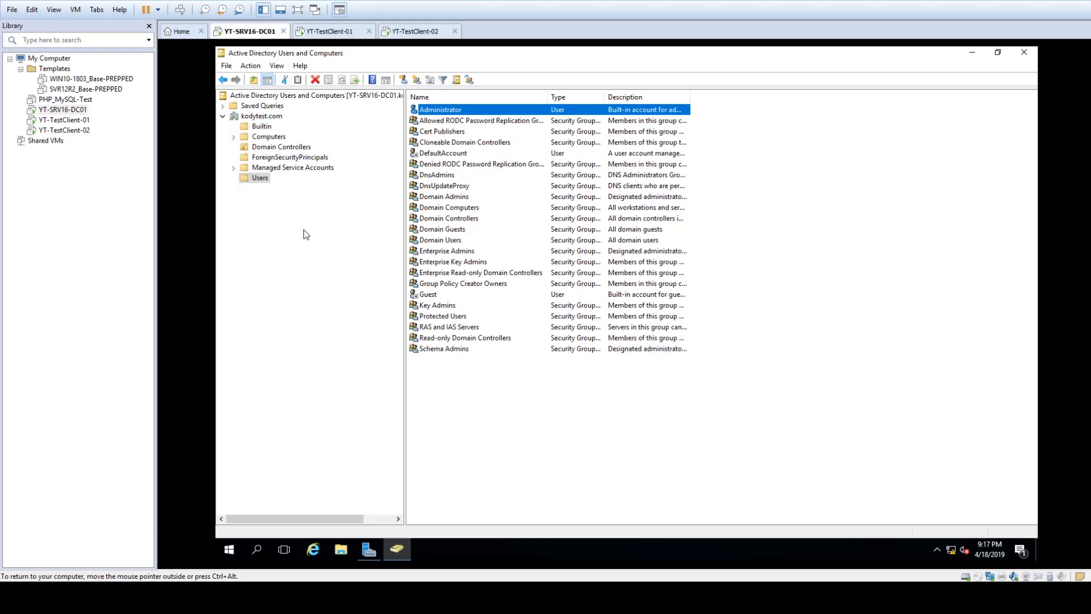
Add an organizational unit named 'Default' at the root of the kodytest.com domain.
{"action": "left_click", "coordinate": [264, 116]}
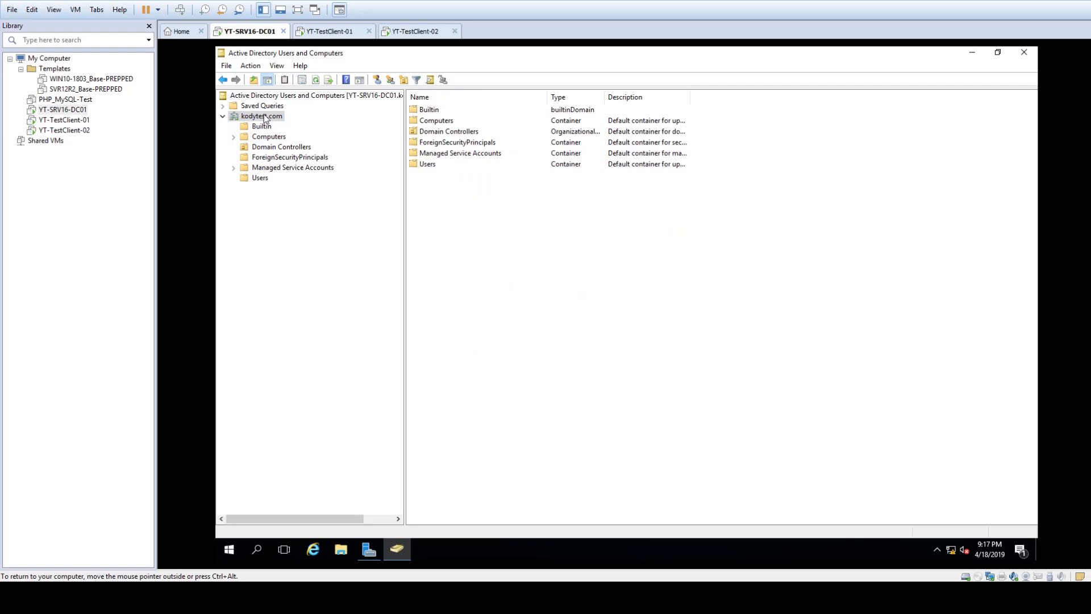
{"action": "right_click", "coordinate": [264, 115]}
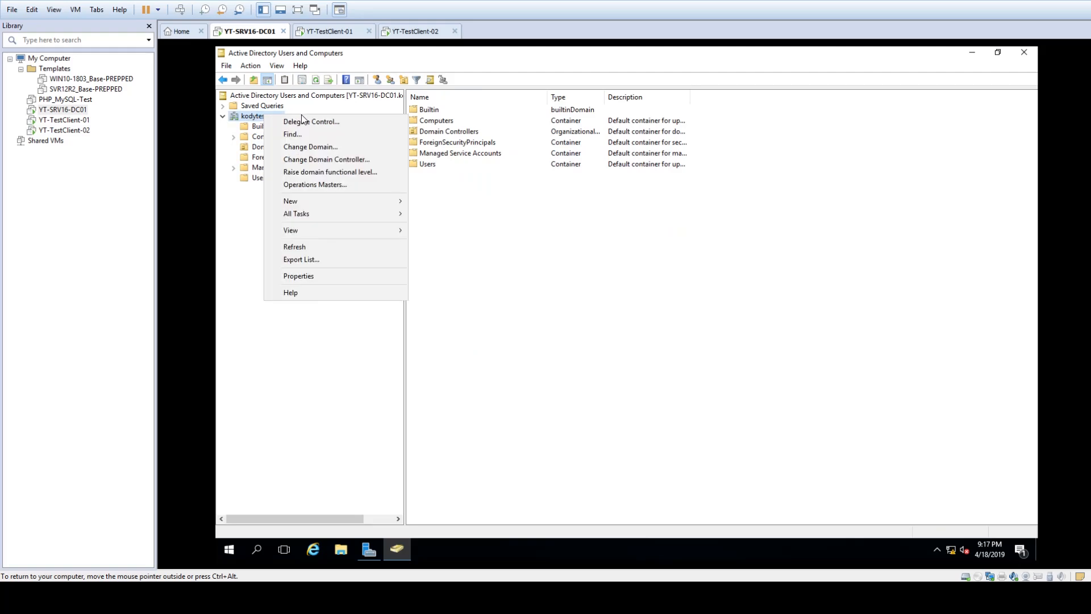
{"action": "left_click", "coordinate": [248, 120]}
{"action": "right_click", "coordinate": [260, 116]}
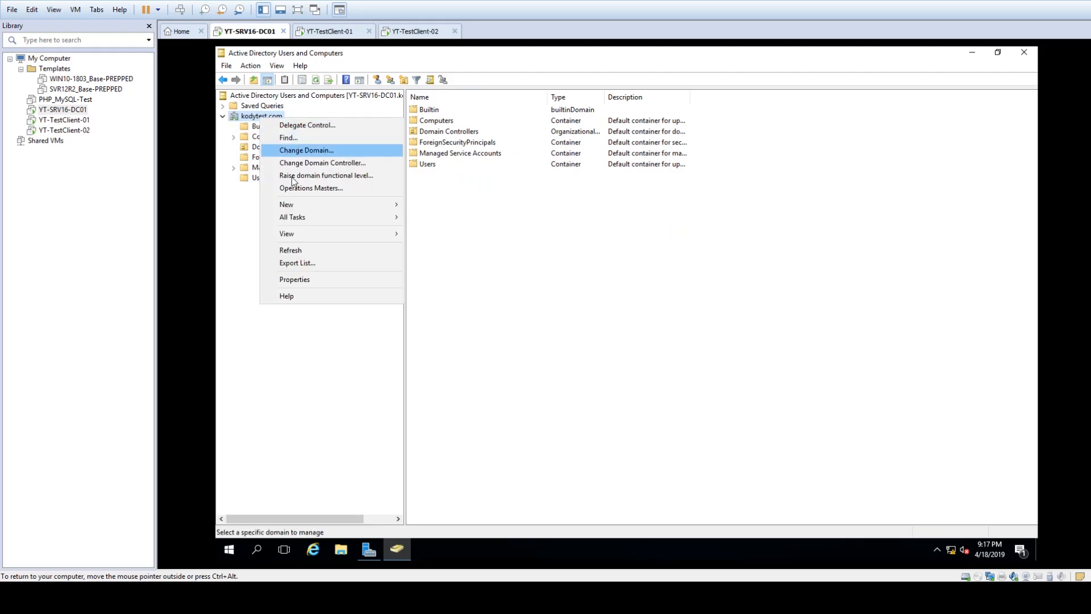
{"action": "mouse_move", "coordinate": [310, 206]}
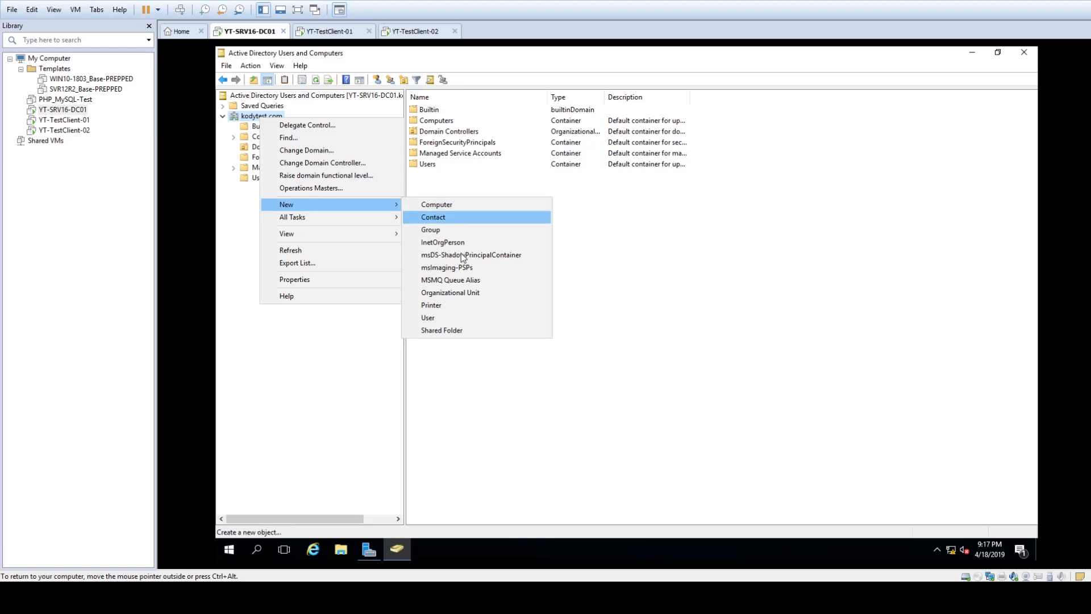
{"action": "left_click", "coordinate": [456, 292]}
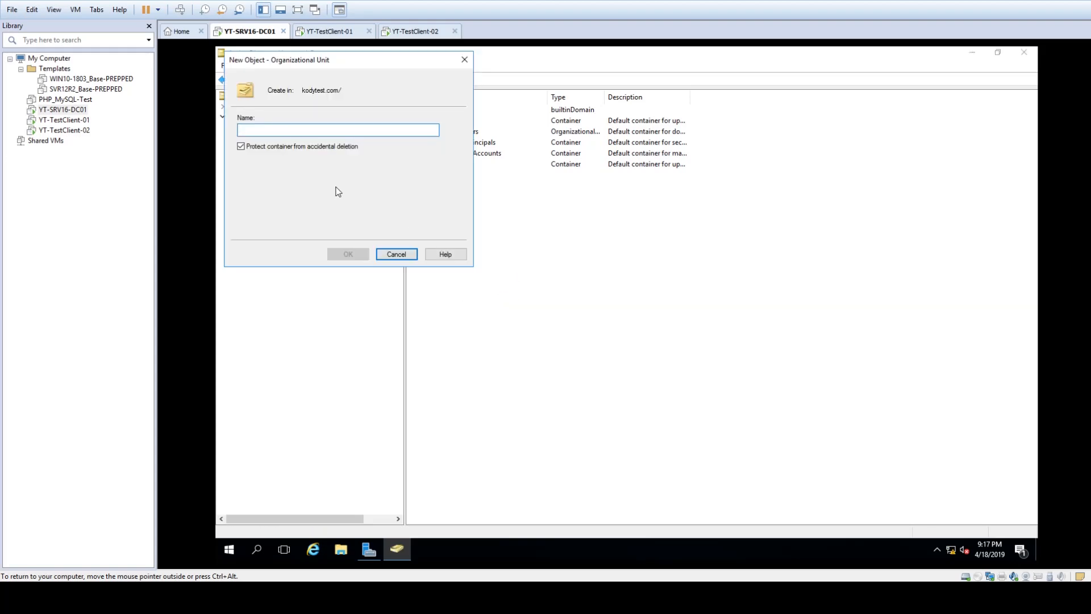
{"action": "left_click_drag", "start_coordinate": [321, 61], "coordinate": [521, 145]}
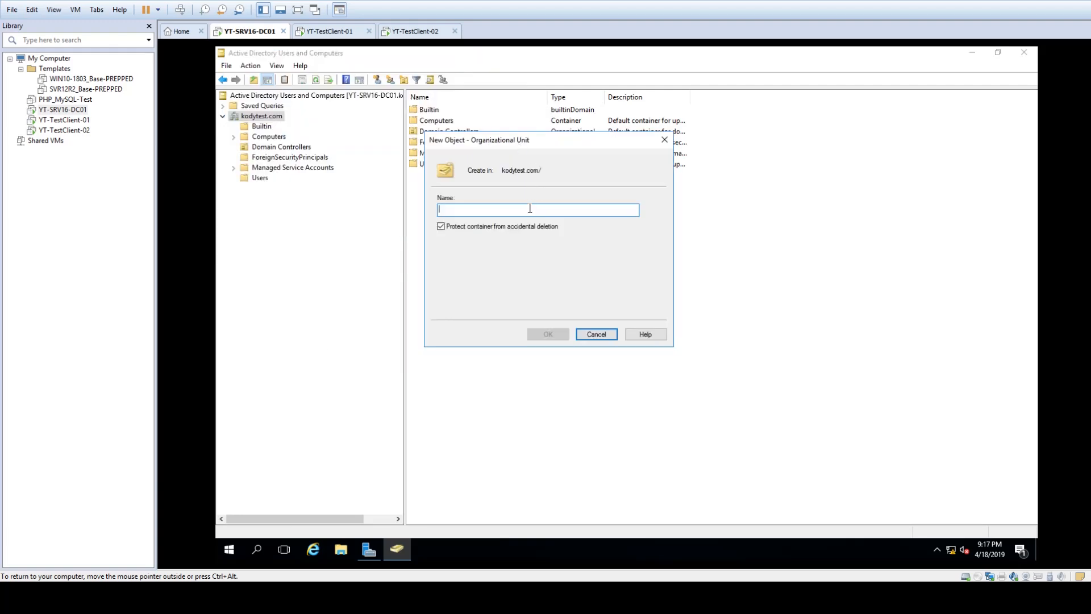
{"action": "type", "text": "D"}
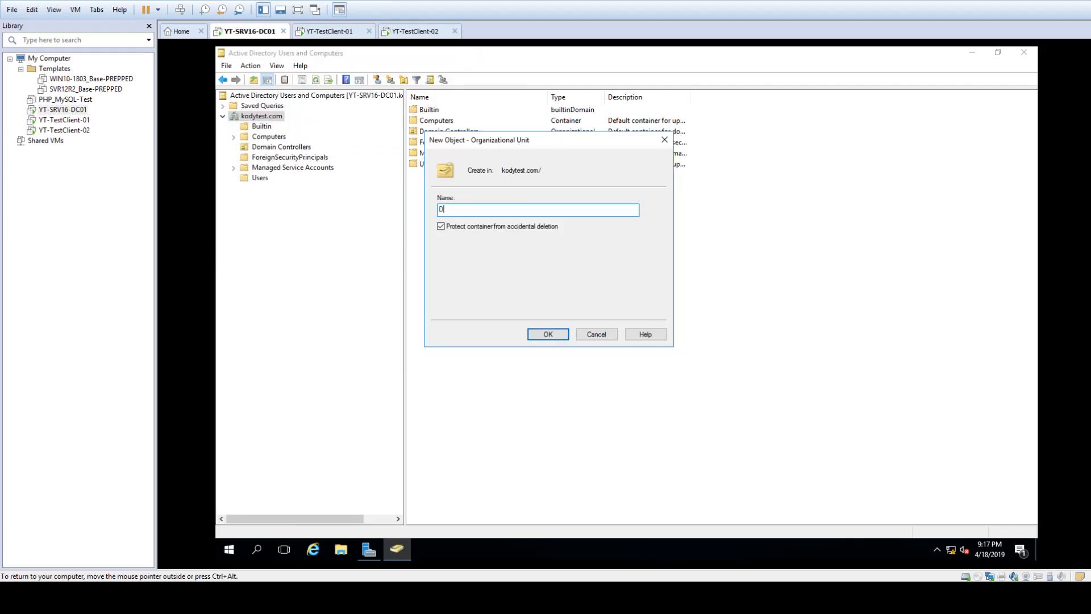
{"action": "type", "text": "fu"}
{"action": "key", "text": "BackSpace"}
{"action": "key", "text": "BackSpace"}
{"action": "type", "text": "efault"}
{"action": "left_click", "coordinate": [548, 335]}
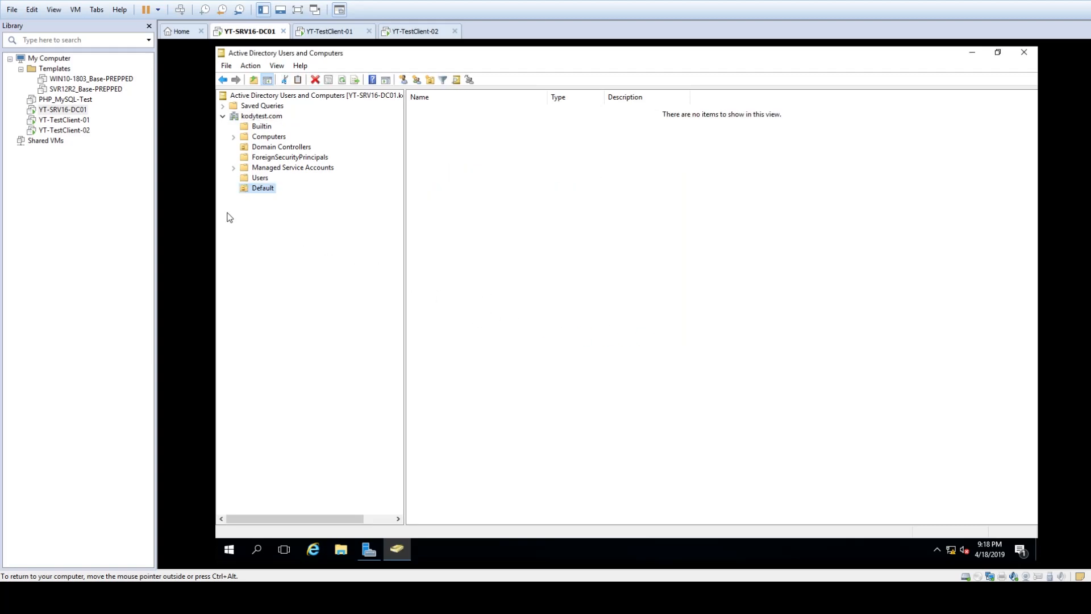
Create a child OU named 'Users' inside the Default OU and select its empty contents.
{"action": "right_click", "coordinate": [254, 192]}
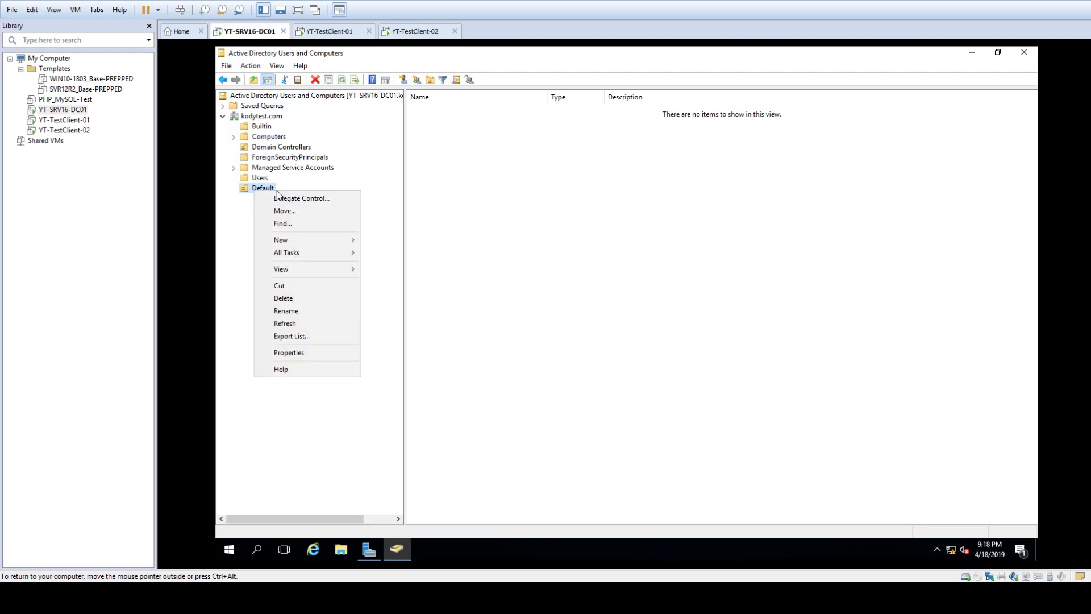
{"action": "mouse_move", "coordinate": [299, 237]}
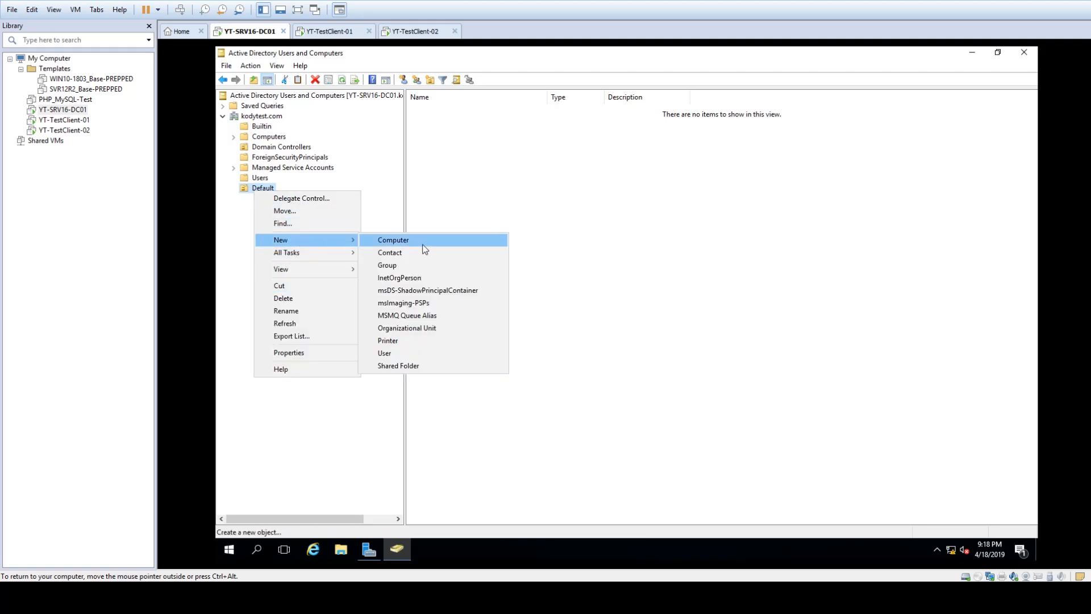
{"action": "left_click", "coordinate": [421, 330]}
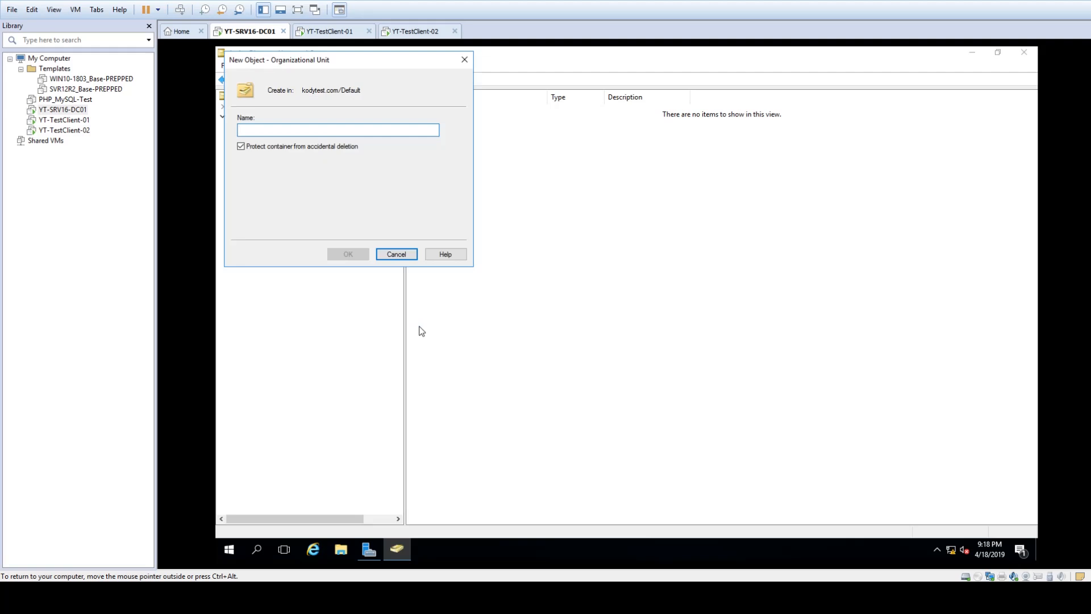
{"action": "type", "text": "Users"}
{"action": "key", "text": "Return"}
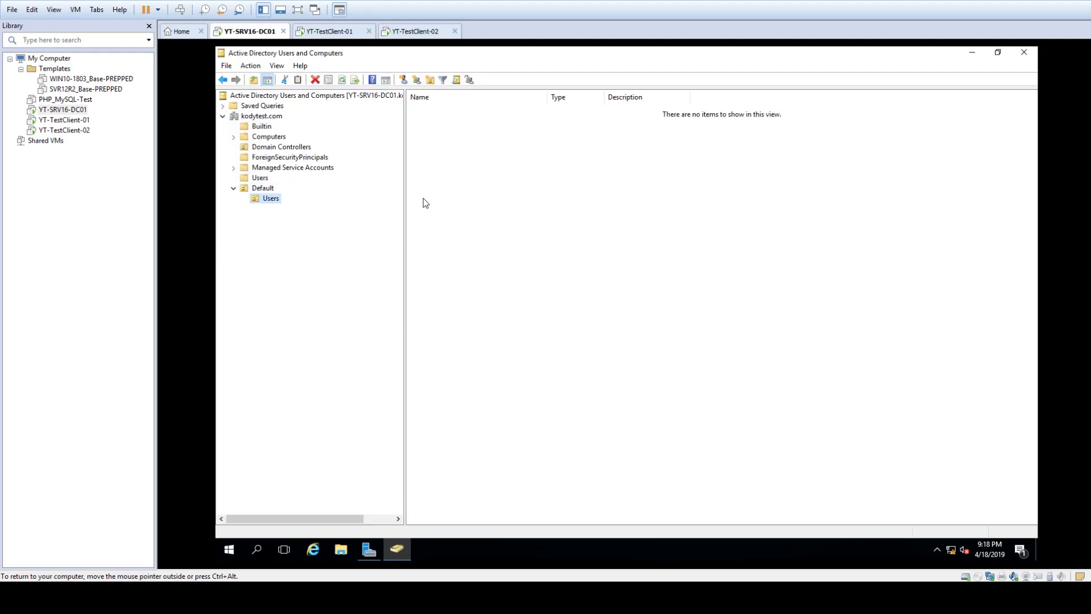
{"action": "left_click", "coordinate": [542, 235]}
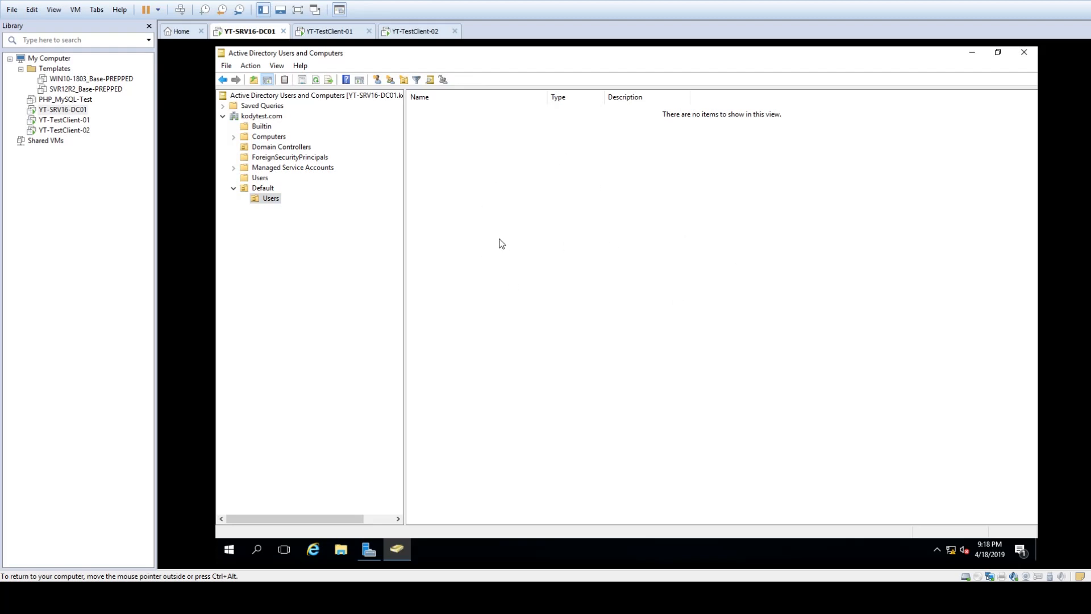
Start a new user in the Users OU and enter the first name, last name and logon name.
{"action": "right_click", "coordinate": [491, 168]}
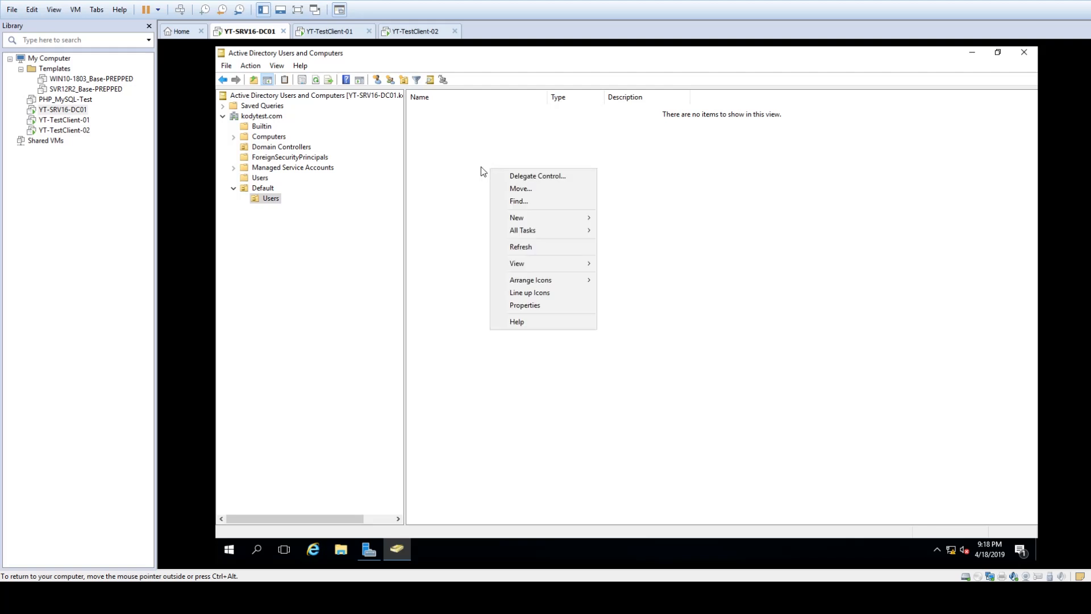
{"action": "mouse_move", "coordinate": [525, 222]}
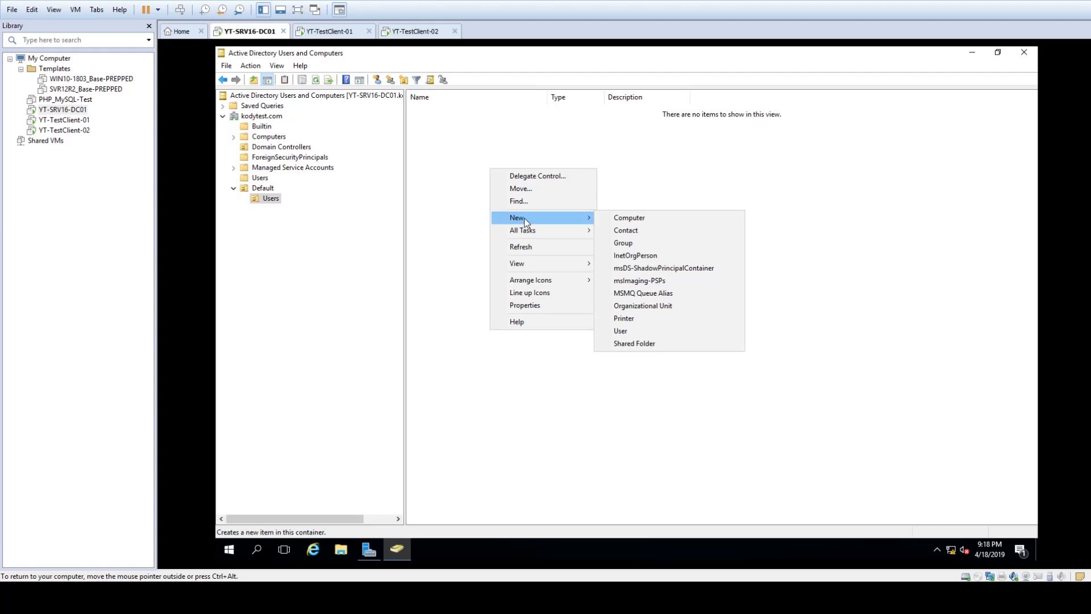
{"action": "left_click", "coordinate": [627, 332]}
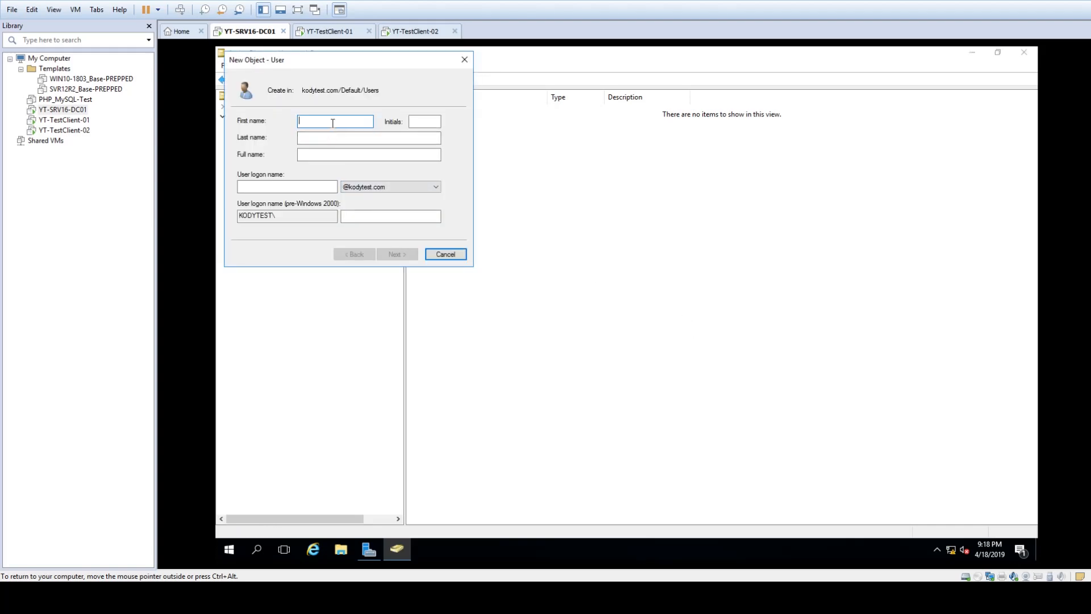
{"action": "type", "text": "Kody"}
{"action": "key", "text": "Tab"}
{"action": "key", "text": "Tab"}
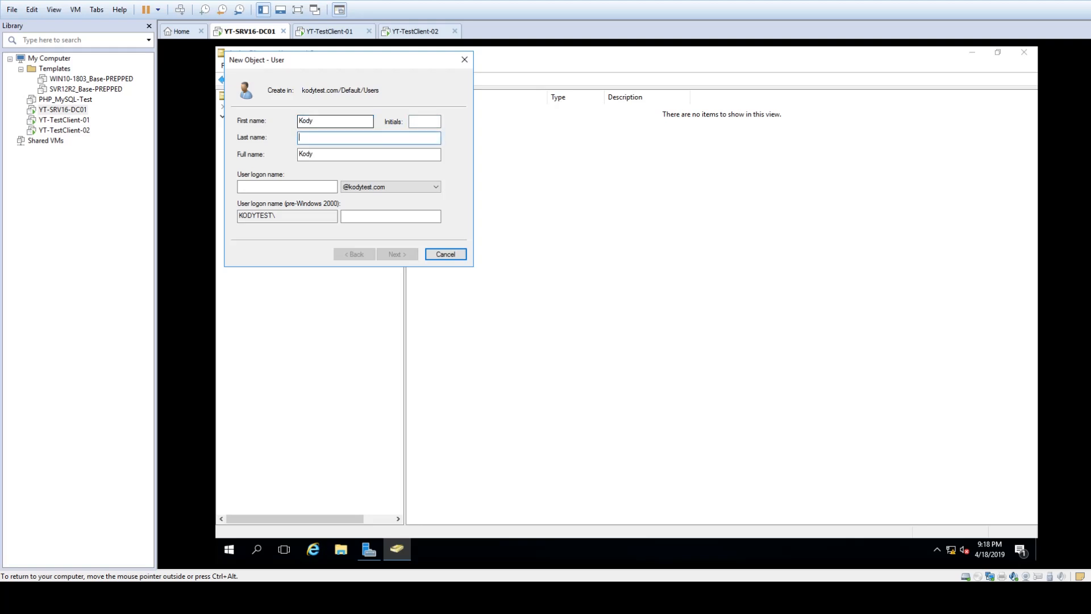
{"action": "type", "text": "Salak"}
{"action": "key", "text": "Tab"}
{"action": "key", "text": "Tab"}
{"action": "type", "text": "kody"}
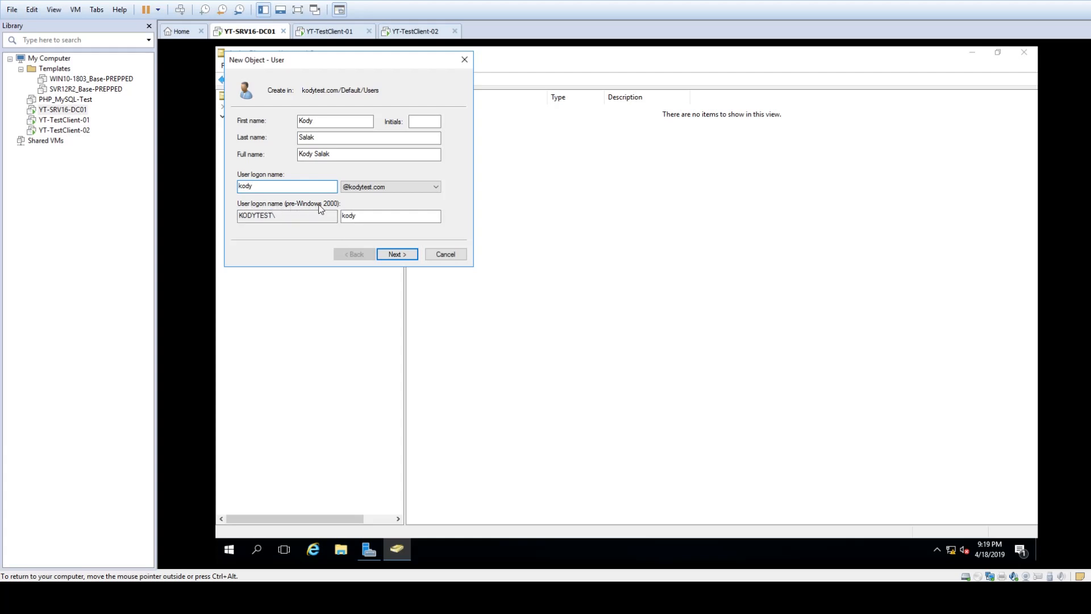
{"action": "left_click", "coordinate": [384, 191]}
{"action": "left_click", "coordinate": [377, 188]}
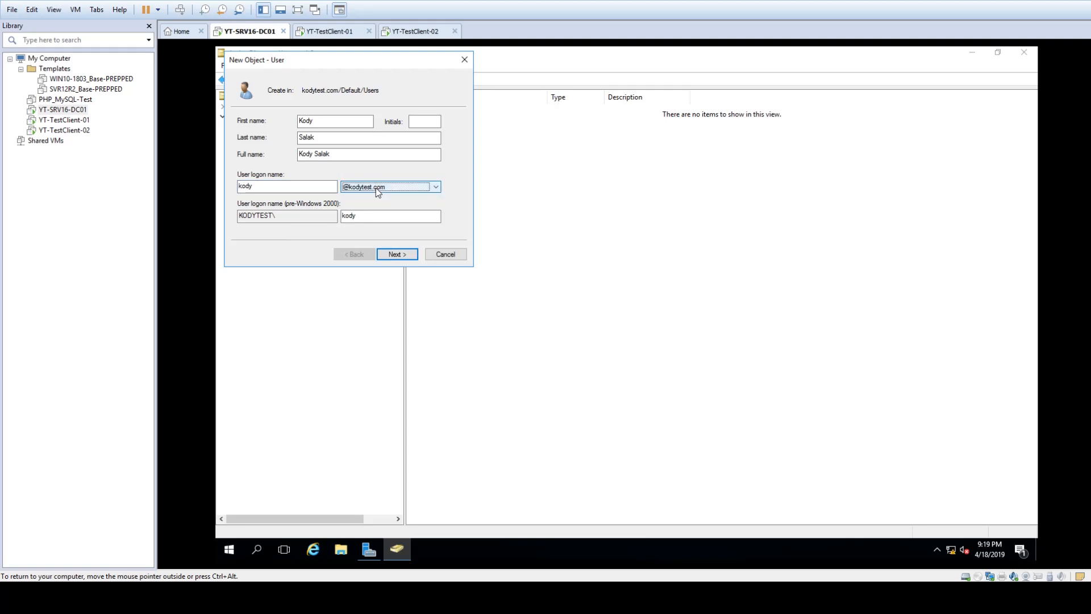
{"action": "left_click", "coordinate": [376, 188]}
{"action": "left_click", "coordinate": [376, 188]}
{"action": "left_click", "coordinate": [367, 189]}
{"action": "left_click", "coordinate": [366, 197]}
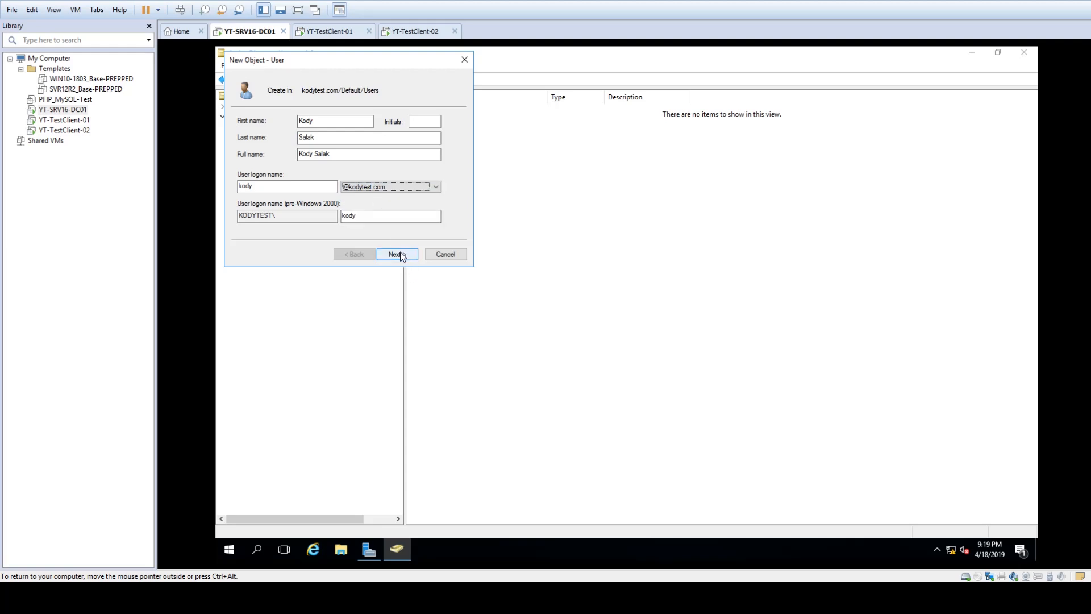
{"action": "left_click", "coordinate": [398, 254]}
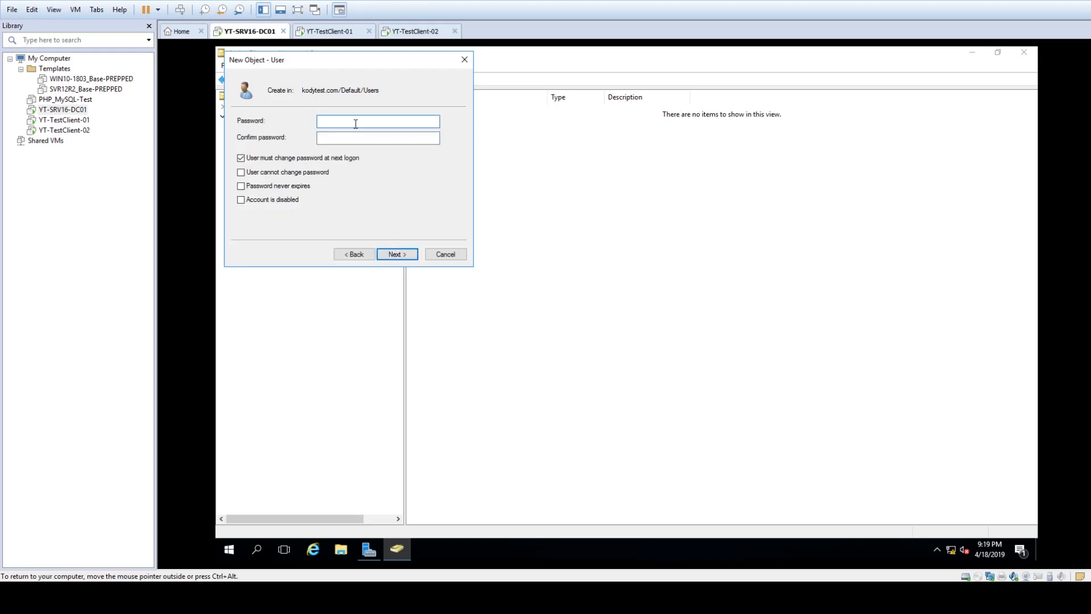
Enter and confirm the password, untick change at next logon, and tick Password never expires.
{"action": "type", "text": "********"}
{"action": "key", "text": "Tab"}
{"action": "type", "text": "********"}
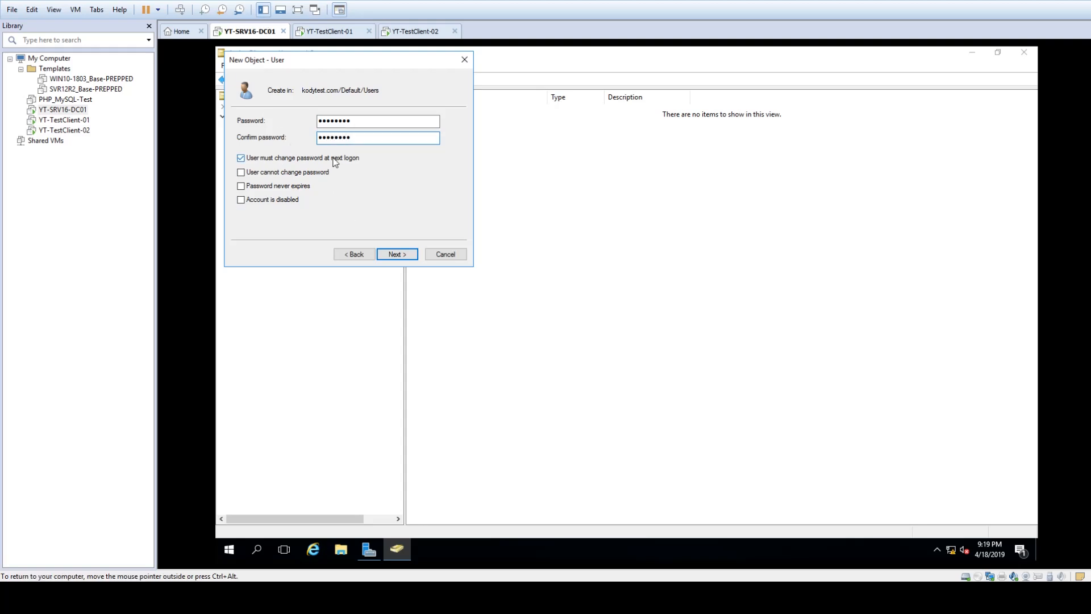
{"action": "left_click", "coordinate": [290, 162]}
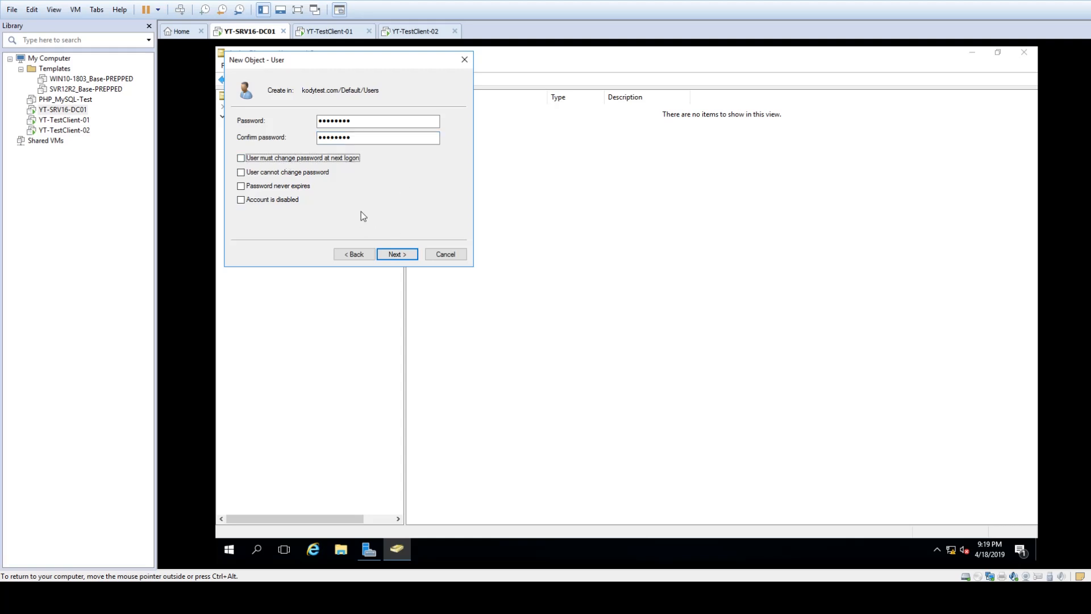
{"action": "left_click", "coordinate": [289, 188]}
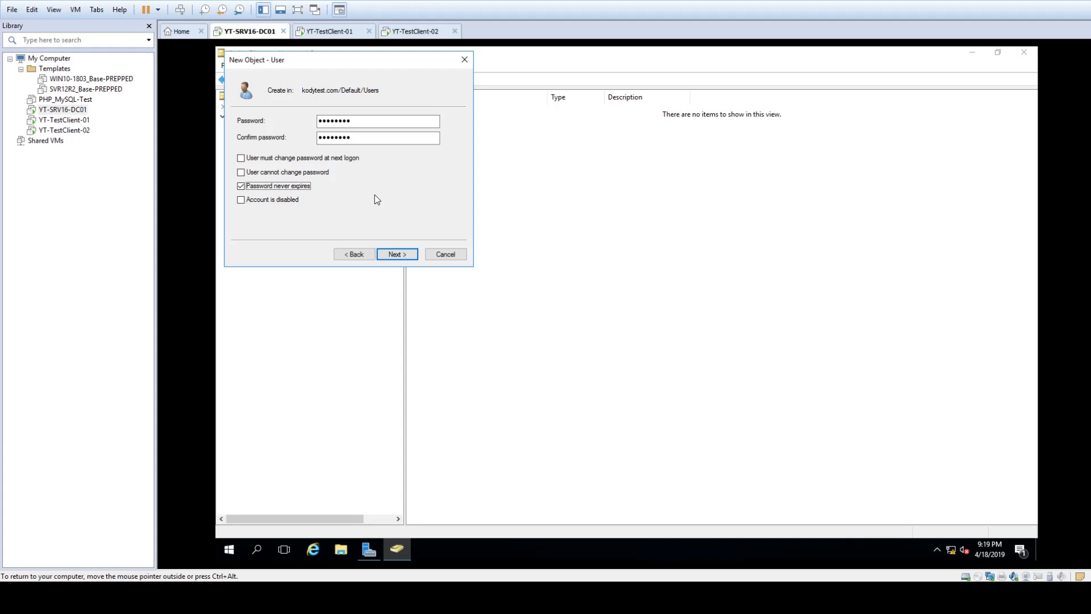
{"action": "left_click", "coordinate": [387, 255]}
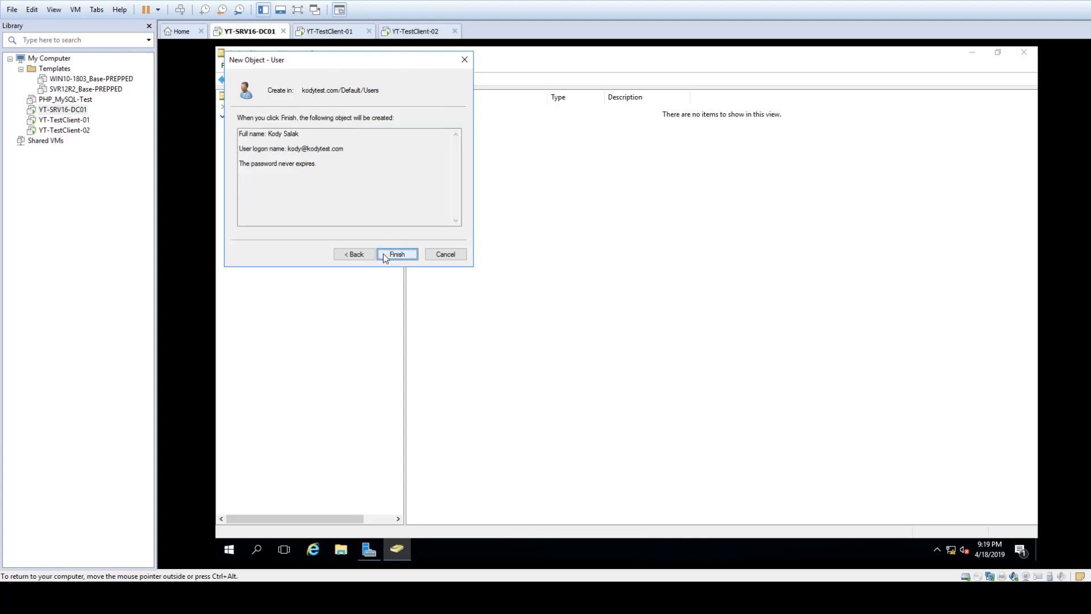
{"action": "left_click_drag", "start_coordinate": [247, 135], "coordinate": [343, 174]}
{"action": "left_click", "coordinate": [349, 215]}
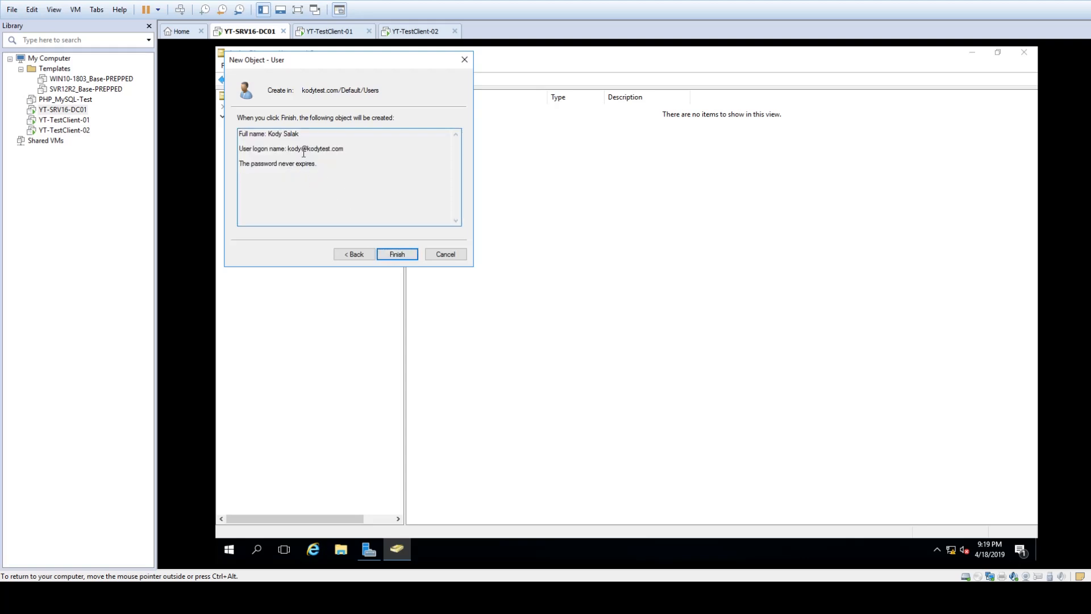
Finish creating the user account, then open its Properties from the Users list.
{"action": "left_click", "coordinate": [404, 254]}
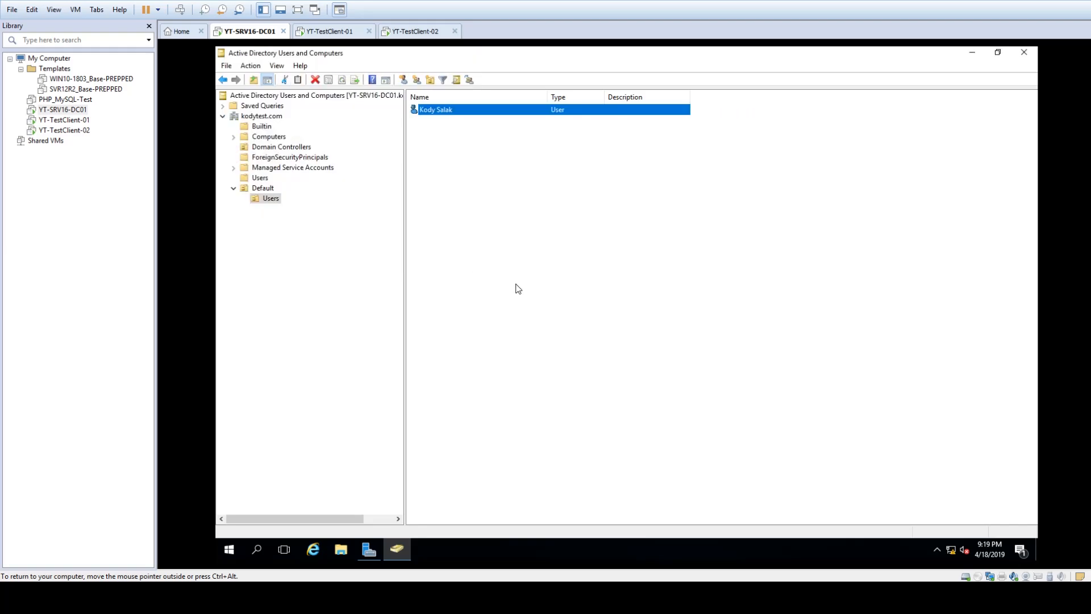
{"action": "right_click", "coordinate": [441, 112]}
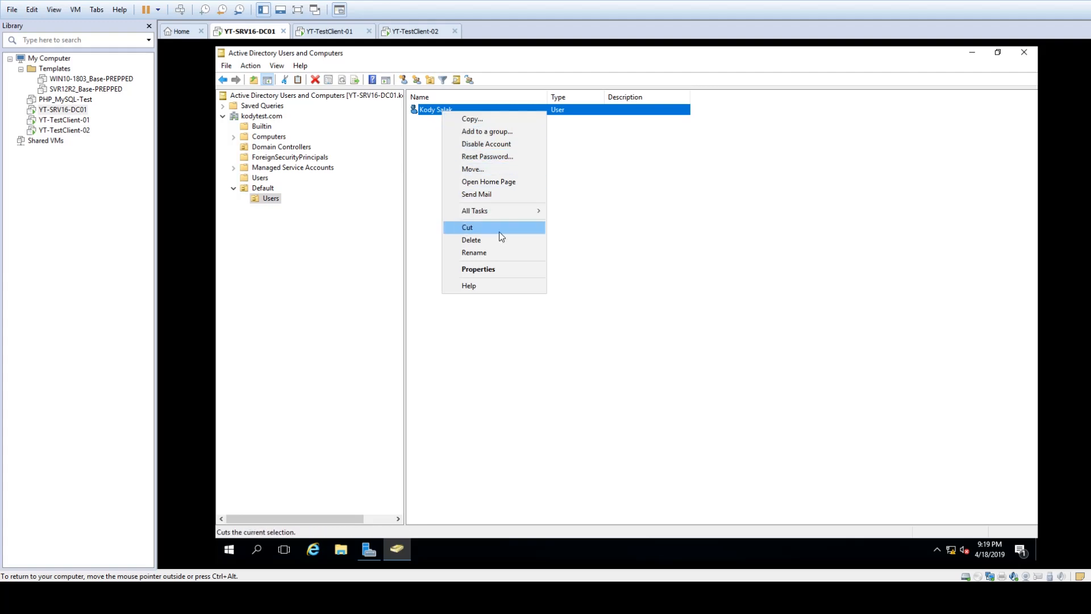
{"action": "left_click", "coordinate": [496, 270]}
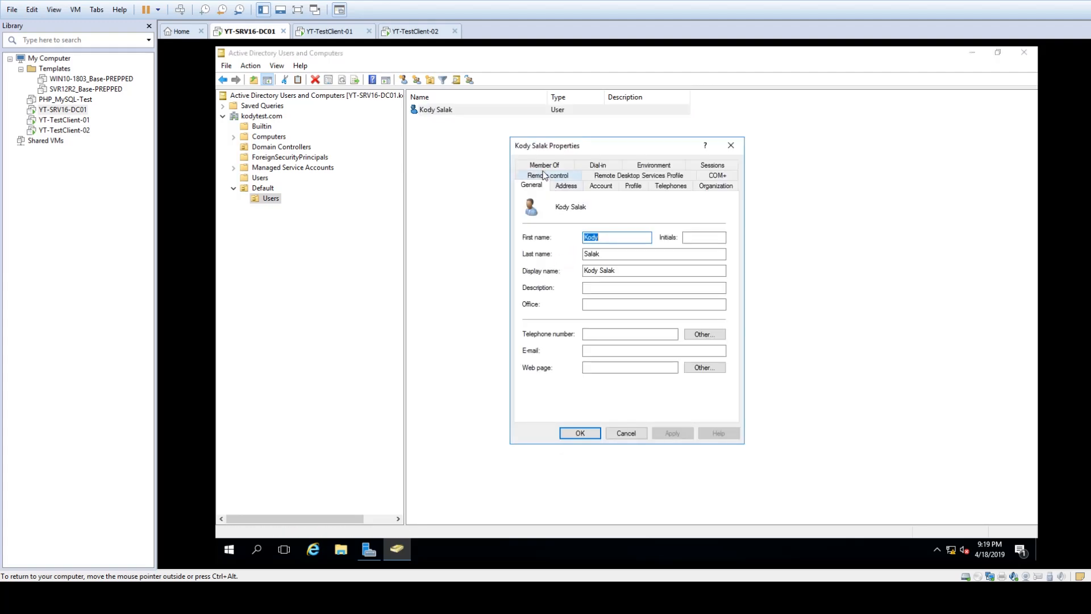
Add the user to the Domain Admins group on the Member Of tab and apply.
{"action": "left_click", "coordinate": [545, 166]}
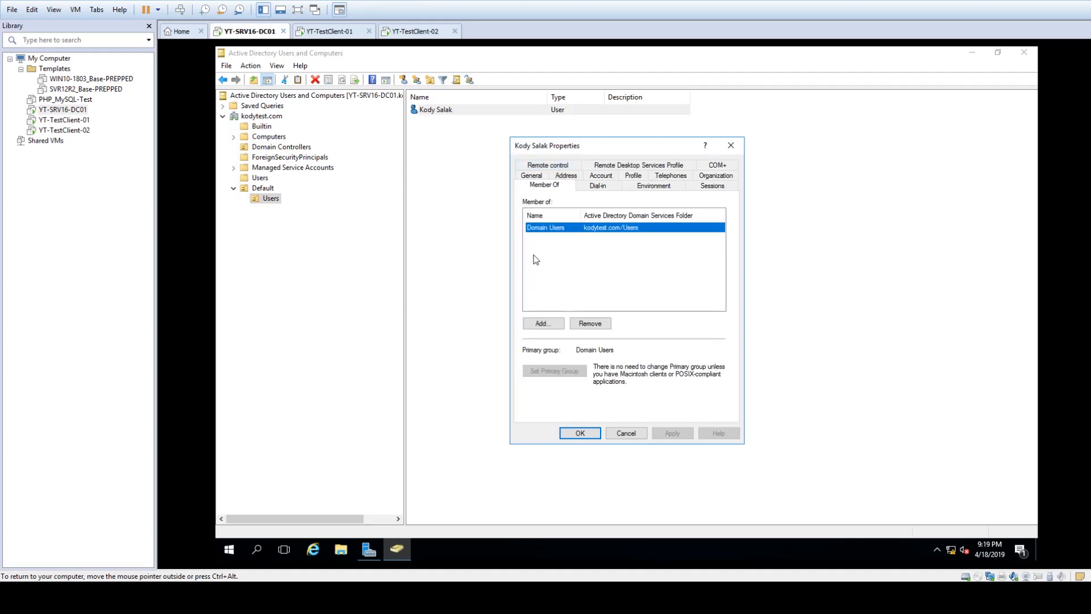
{"action": "left_click", "coordinate": [558, 325]}
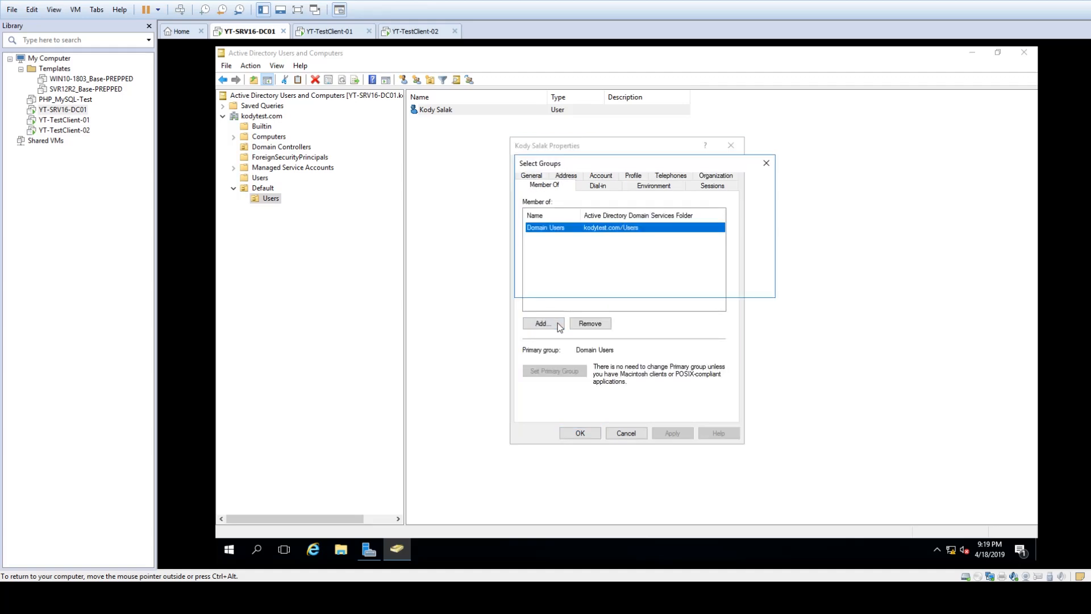
{"action": "type", "text": "Domain Amdi"}
{"action": "type", "text": "n"}
{"action": "key", "text": "BackSpace"}
{"action": "key", "text": "BackSpace"}
{"action": "key", "text": "BackSpace"}
{"action": "key", "text": "BackSpace"}
{"action": "type", "text": "dmins"}
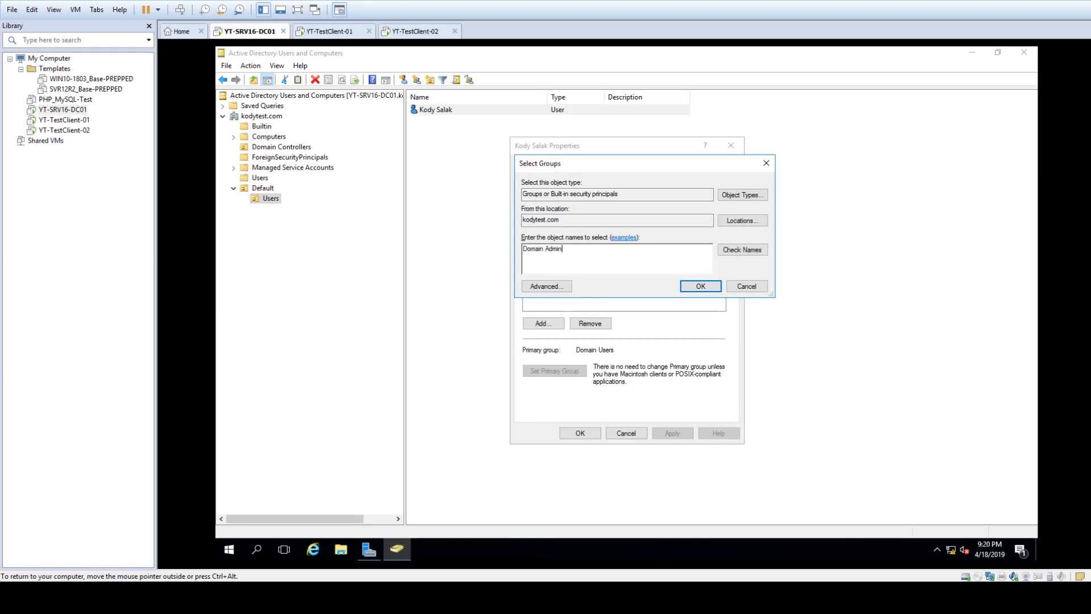
{"action": "left_click", "coordinate": [734, 254]}
{"action": "left_click_drag", "start_coordinate": [573, 251], "coordinate": [530, 255]}
{"action": "left_click", "coordinate": [577, 256]}
{"action": "left_click", "coordinate": [705, 288]}
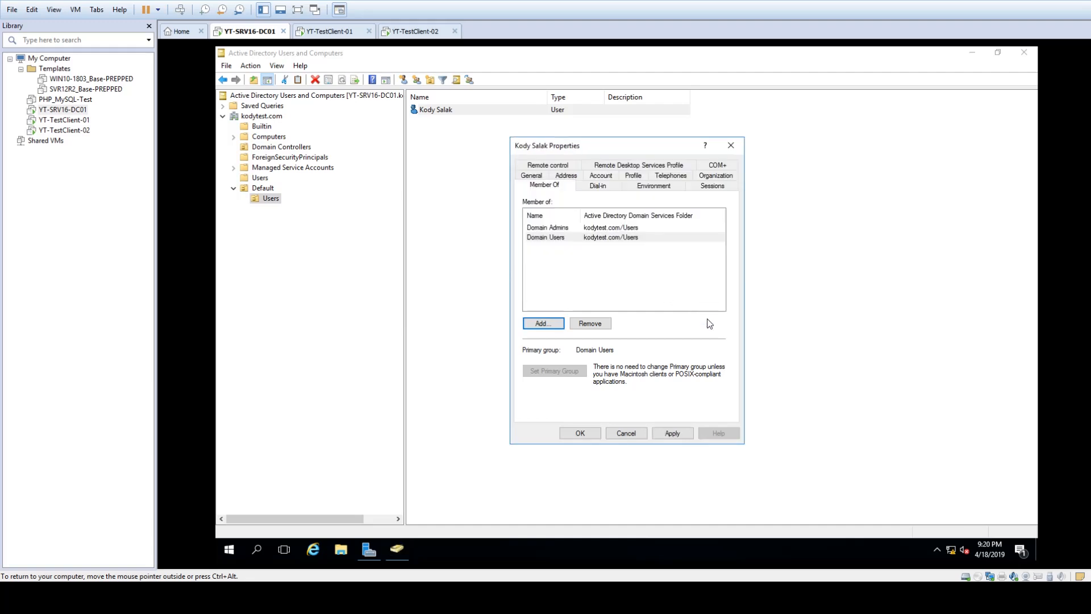
{"action": "left_click", "coordinate": [672, 433]}
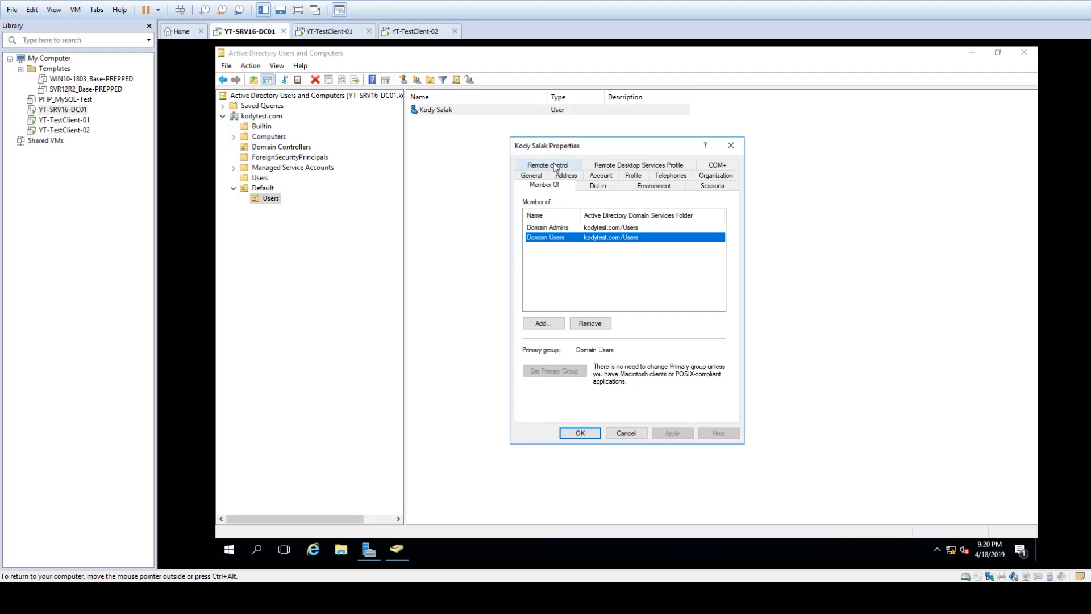
Review the user's General, Address, Account, Organization and profile tabs, then close with OK.
{"action": "left_click", "coordinate": [534, 175]}
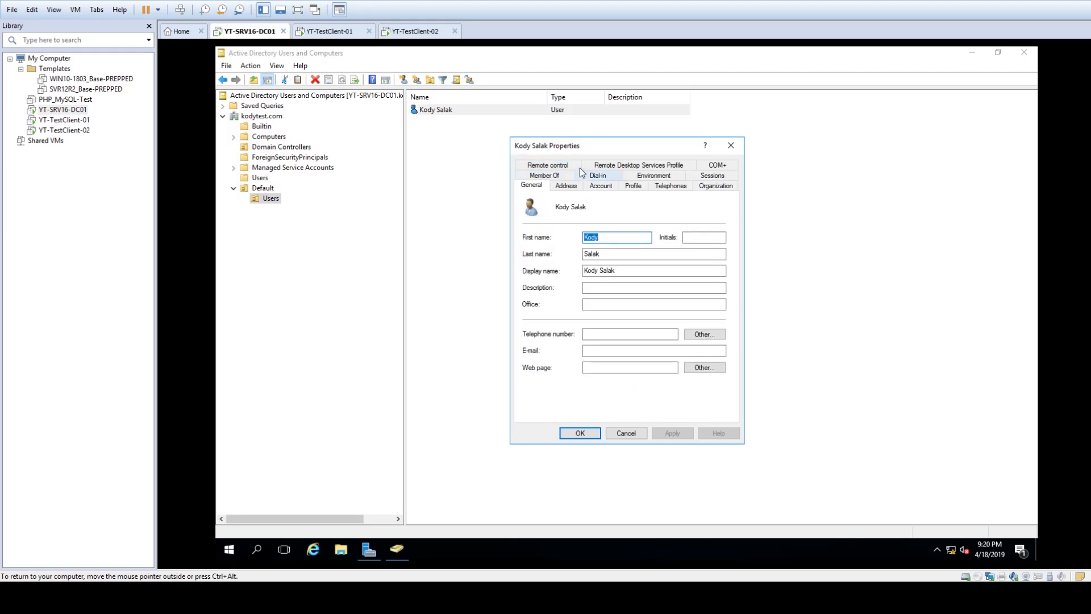
{"action": "left_click_drag", "start_coordinate": [584, 147], "coordinate": [574, 147]}
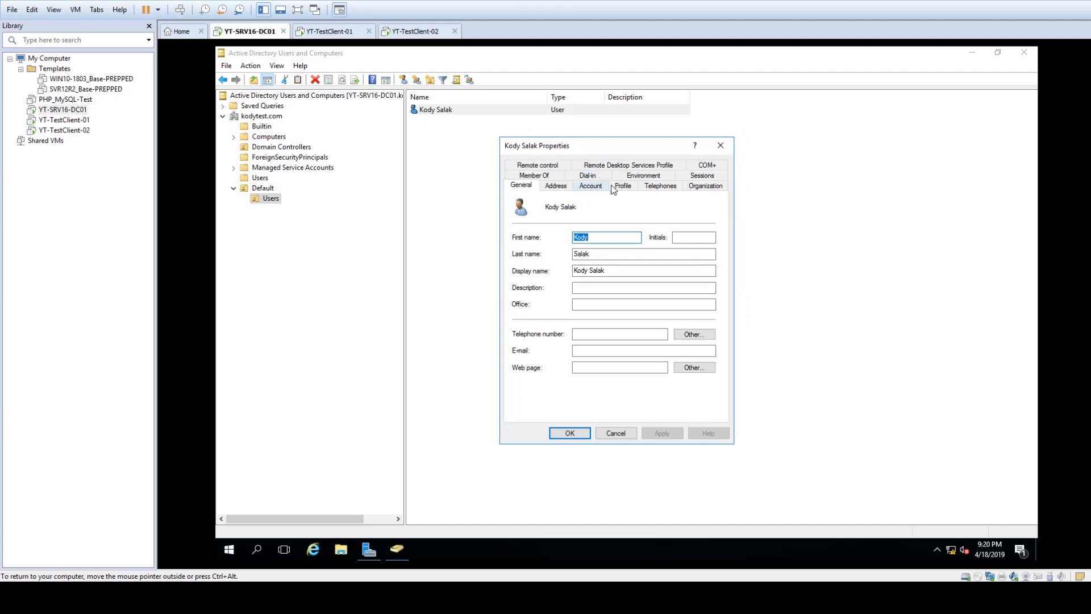
{"action": "left_click", "coordinate": [557, 187]}
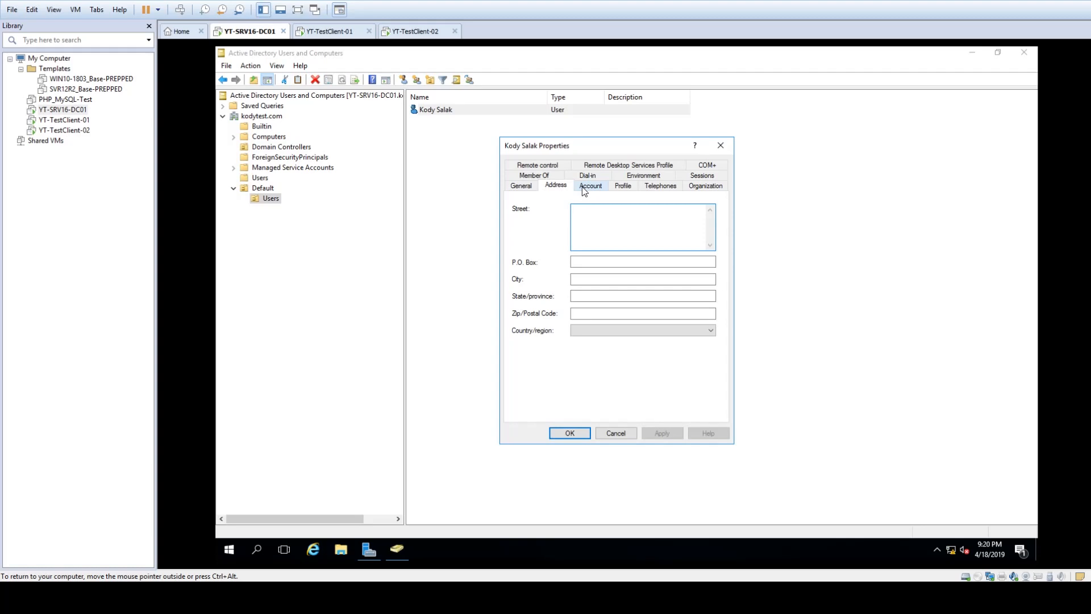
{"action": "left_click", "coordinate": [584, 190]}
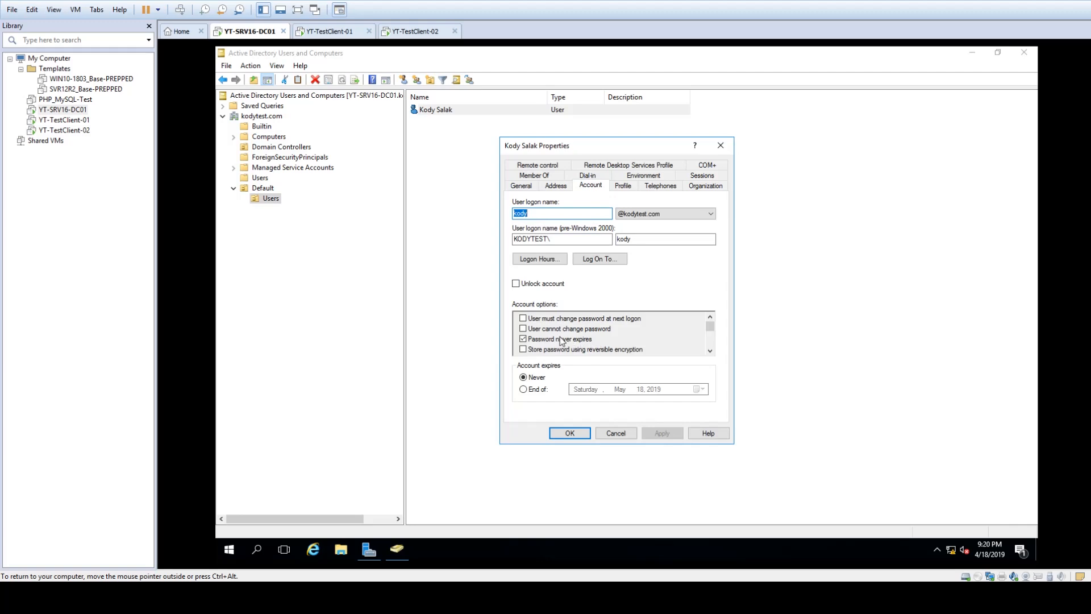
{"action": "left_click", "coordinate": [710, 351]}
{"action": "left_click", "coordinate": [710, 351]}
{"action": "left_click", "coordinate": [710, 350]}
{"action": "left_click", "coordinate": [710, 350]}
{"action": "left_click", "coordinate": [710, 351]}
{"action": "left_click", "coordinate": [710, 351]}
{"action": "left_click", "coordinate": [710, 350]}
{"action": "left_click_drag", "start_coordinate": [710, 340], "coordinate": [710, 314]}
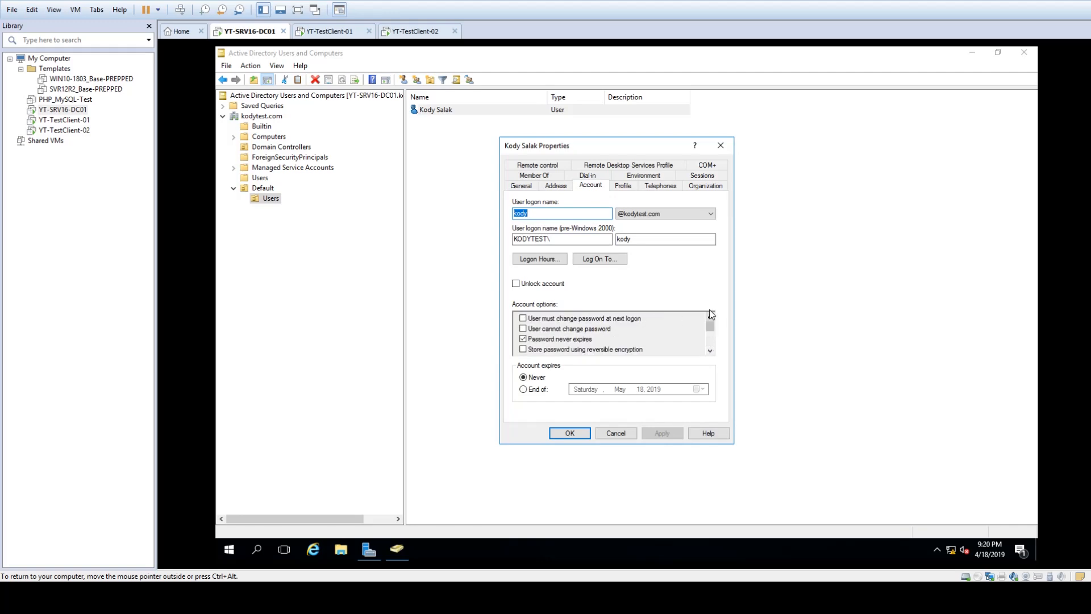
{"action": "left_click", "coordinate": [701, 187]}
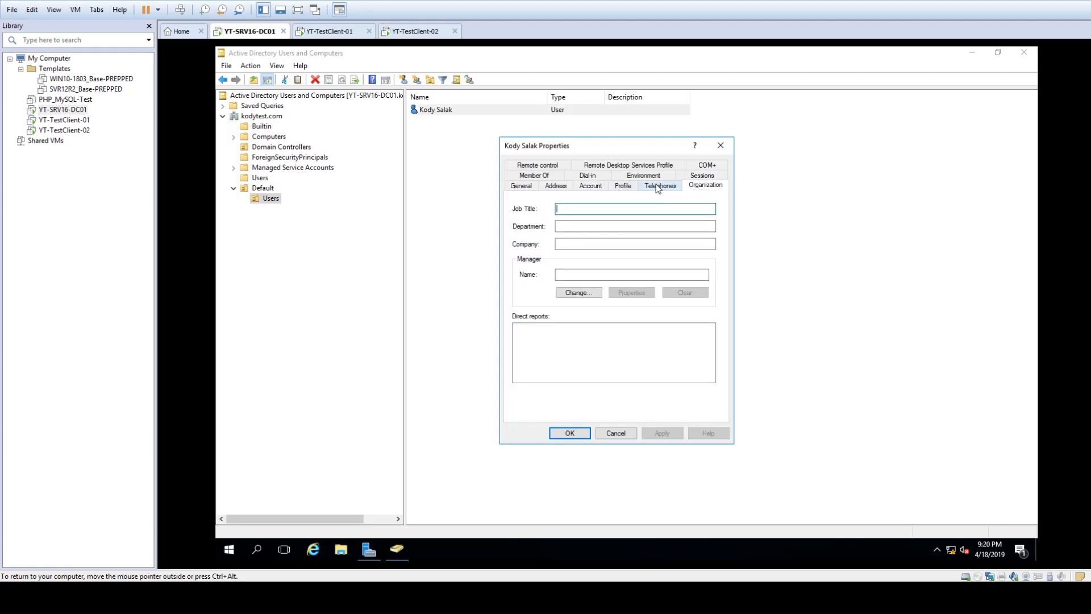
{"action": "left_click", "coordinate": [701, 166]}
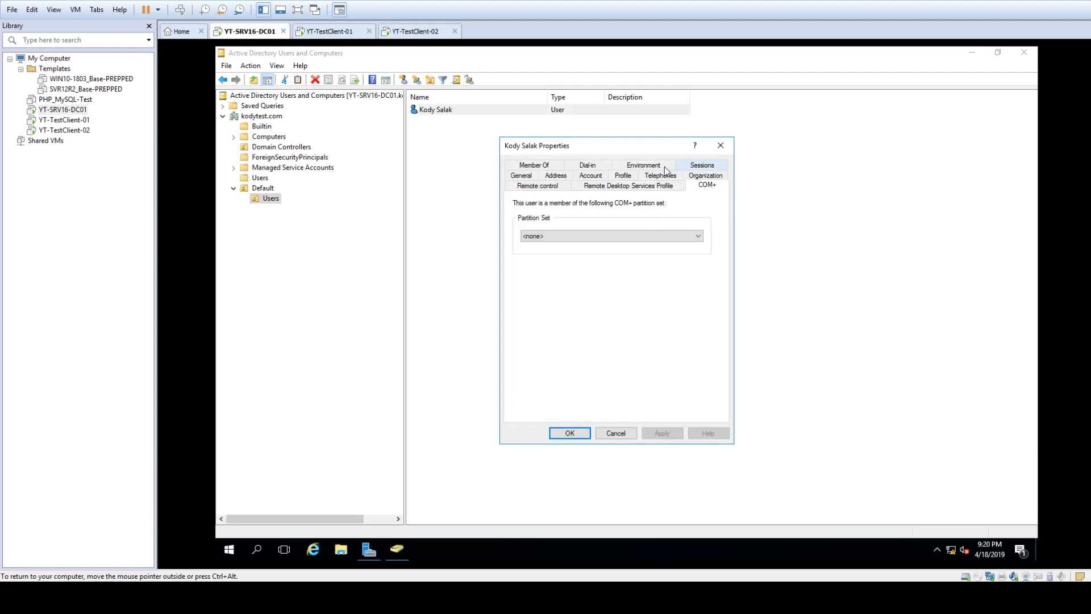
{"action": "left_click", "coordinate": [631, 185]}
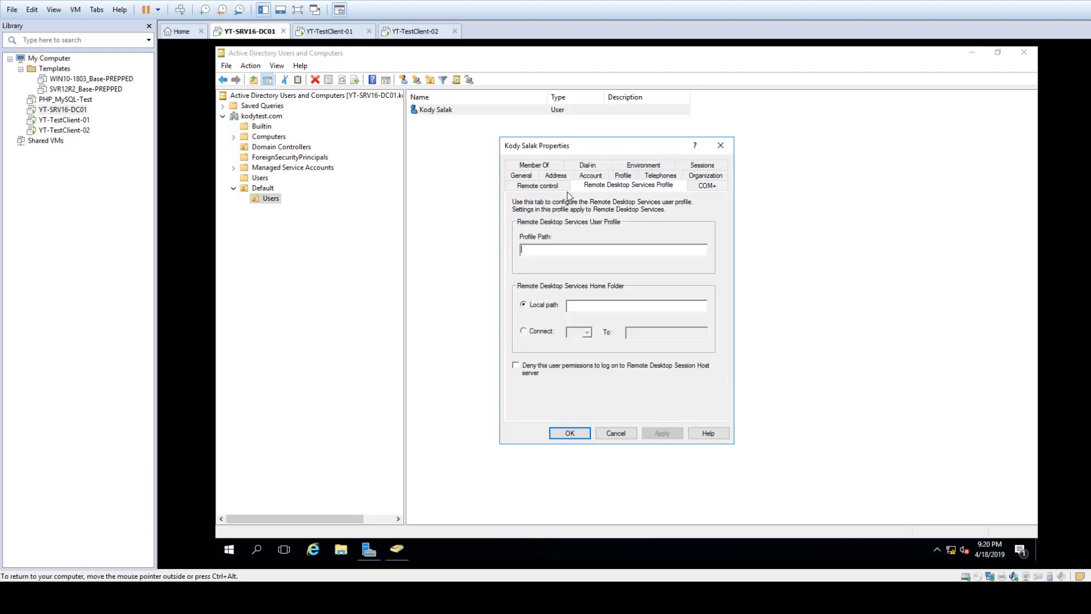
{"action": "left_click", "coordinate": [521, 175]}
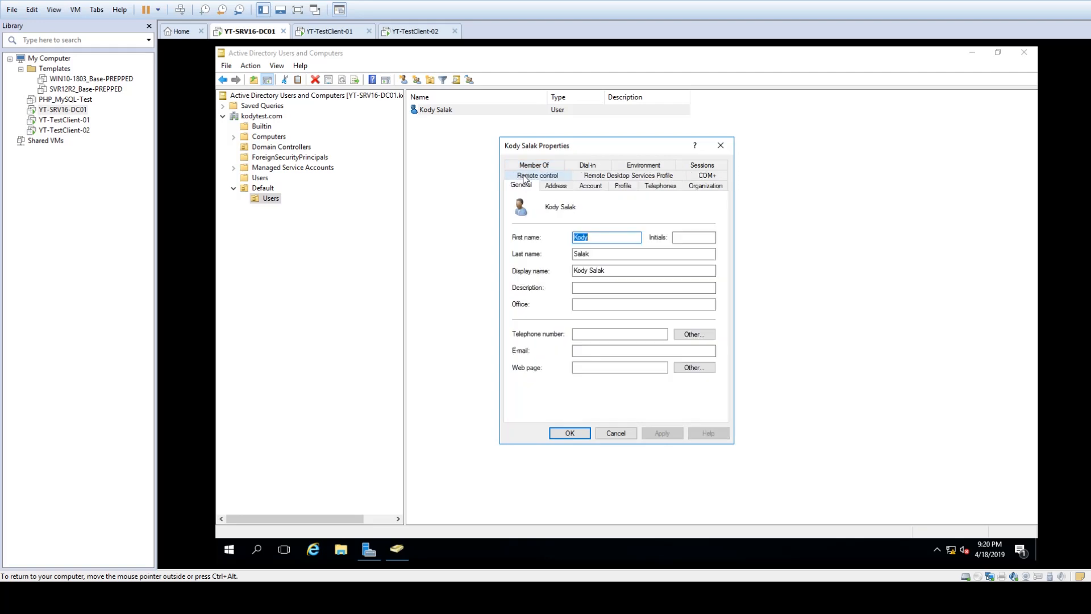
{"action": "left_click", "coordinate": [579, 434]}
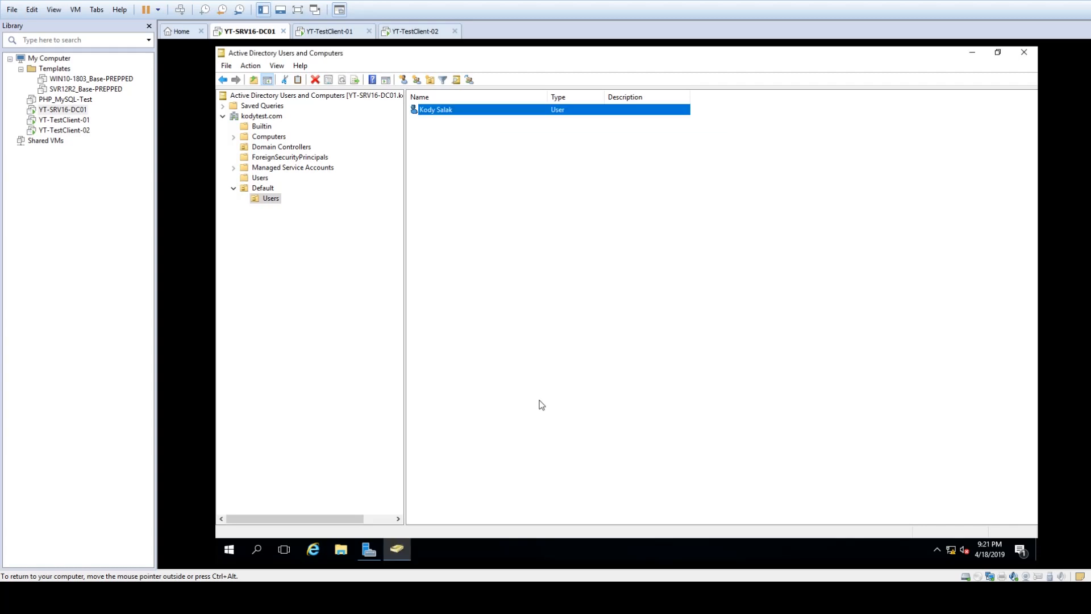
Close Active Directory Users and Computers and Server Manager, then sign out of the server.
{"action": "left_click", "coordinate": [523, 335]}
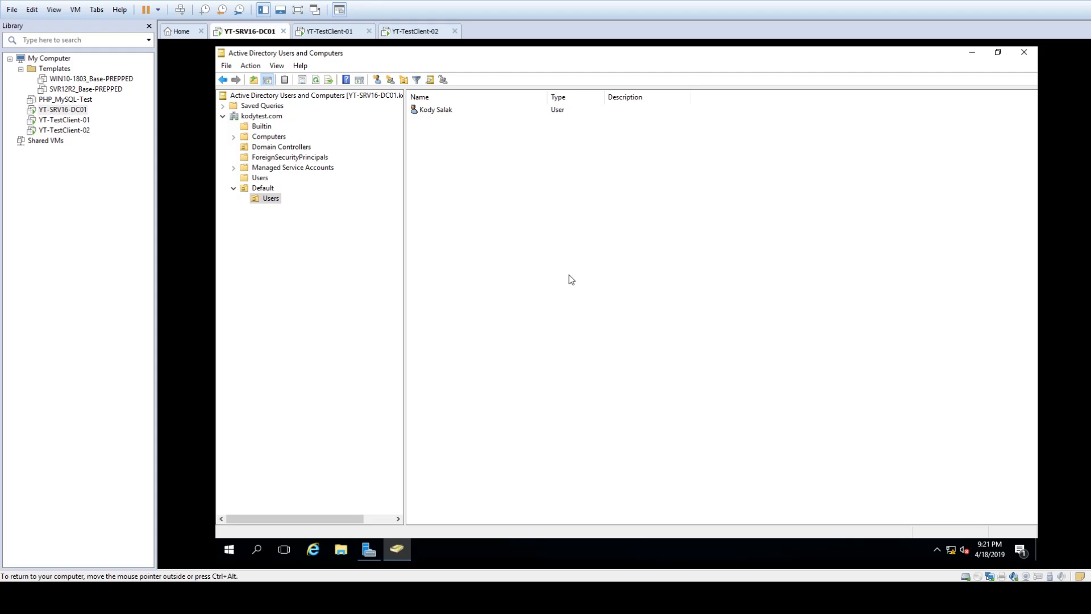
{"action": "left_click", "coordinate": [1023, 59]}
{"action": "left_click", "coordinate": [1023, 53]}
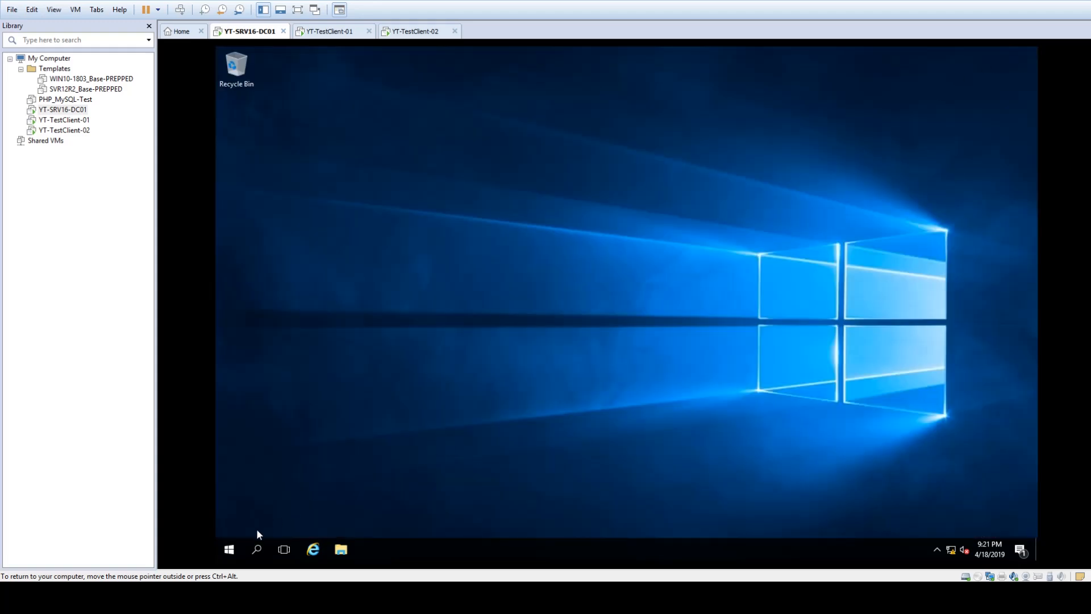
{"action": "left_click", "coordinate": [241, 547]}
{"action": "left_click", "coordinate": [229, 469]}
{"action": "left_click", "coordinate": [241, 441]}
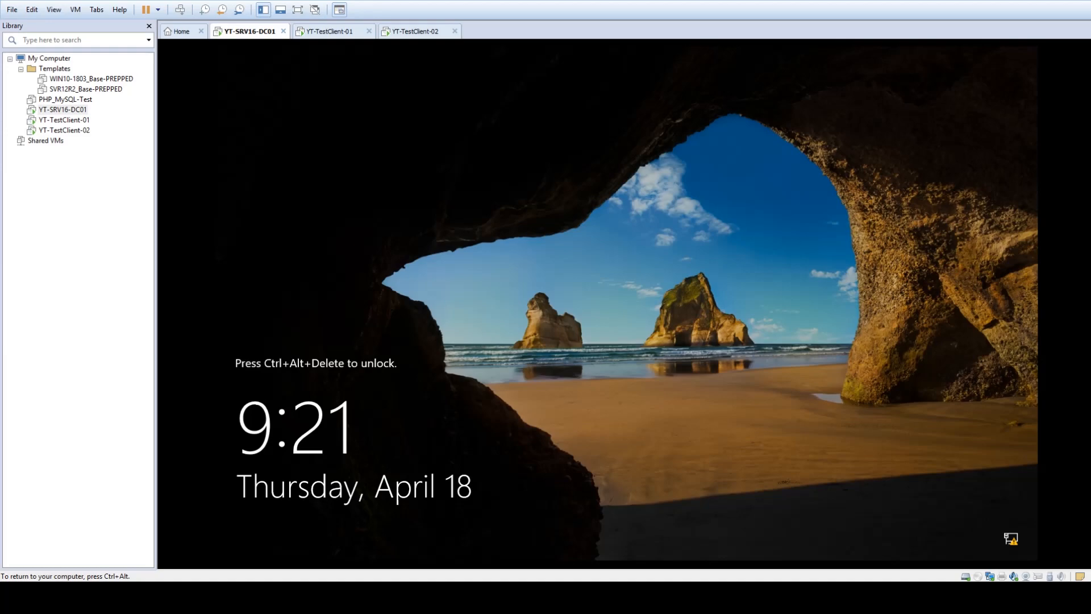
Sign back in through Other user with the new domain admin's username and password.
{"action": "key", "text": "ctrl+alt+Insert"}
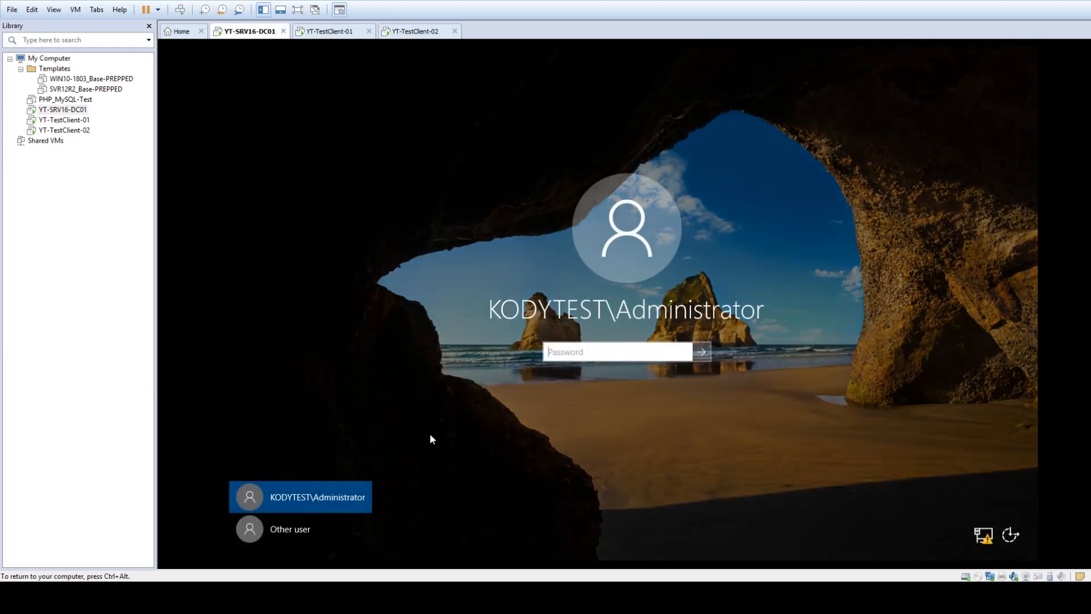
{"action": "left_click", "coordinate": [310, 529]}
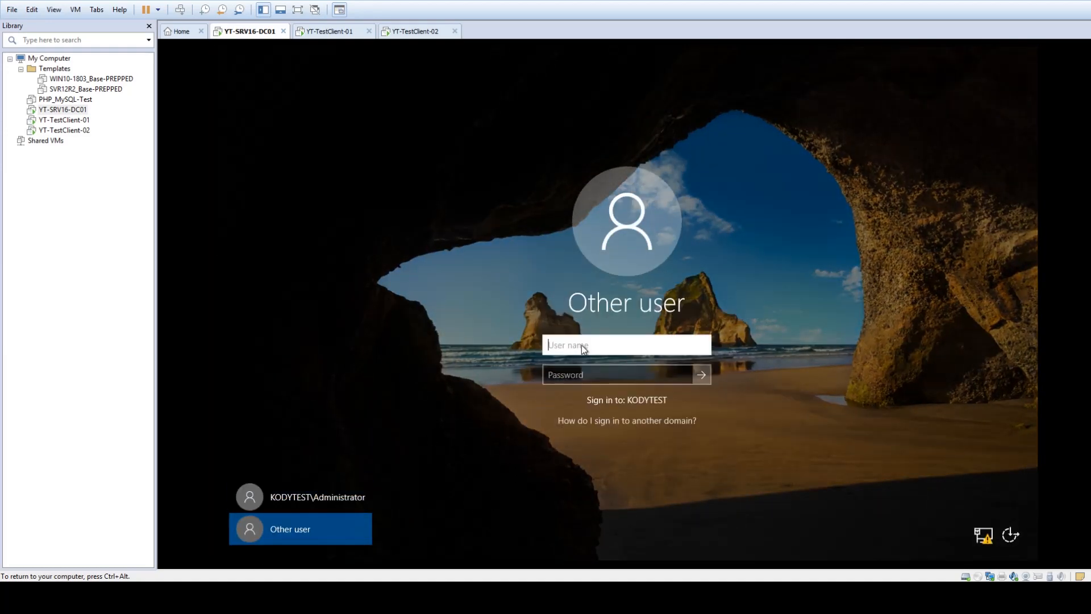
{"action": "type", "text": "kody"}
{"action": "key", "text": "Tab"}
{"action": "type", "text": "********"}
{"action": "key", "text": "Return"}
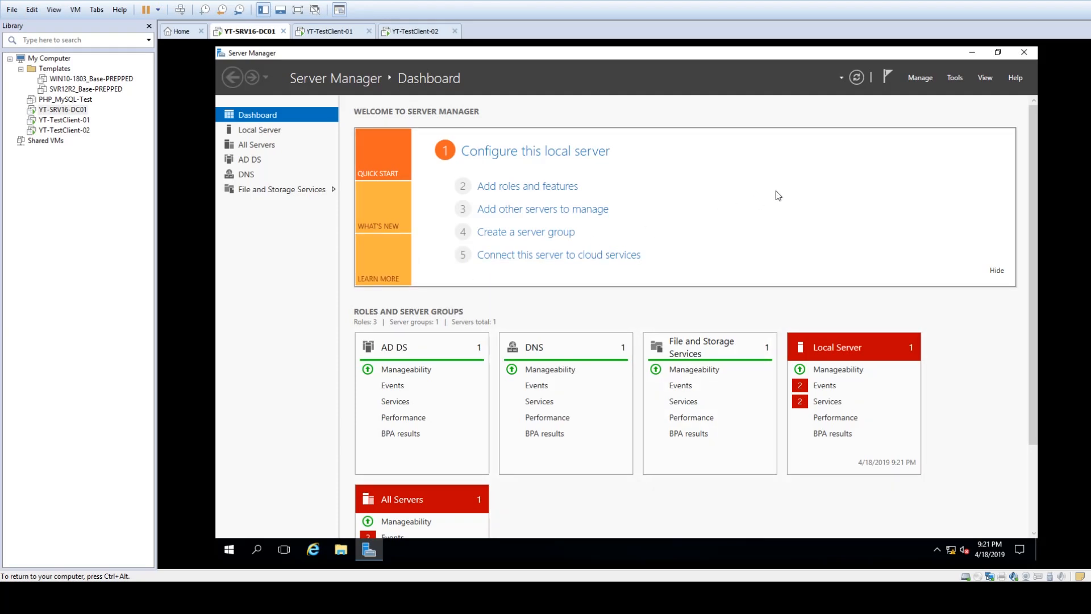
Dismiss the log-off prompt without logging off and launch Active Directory Users and Computers from Tools.
{"action": "left_click", "coordinate": [960, 79]}
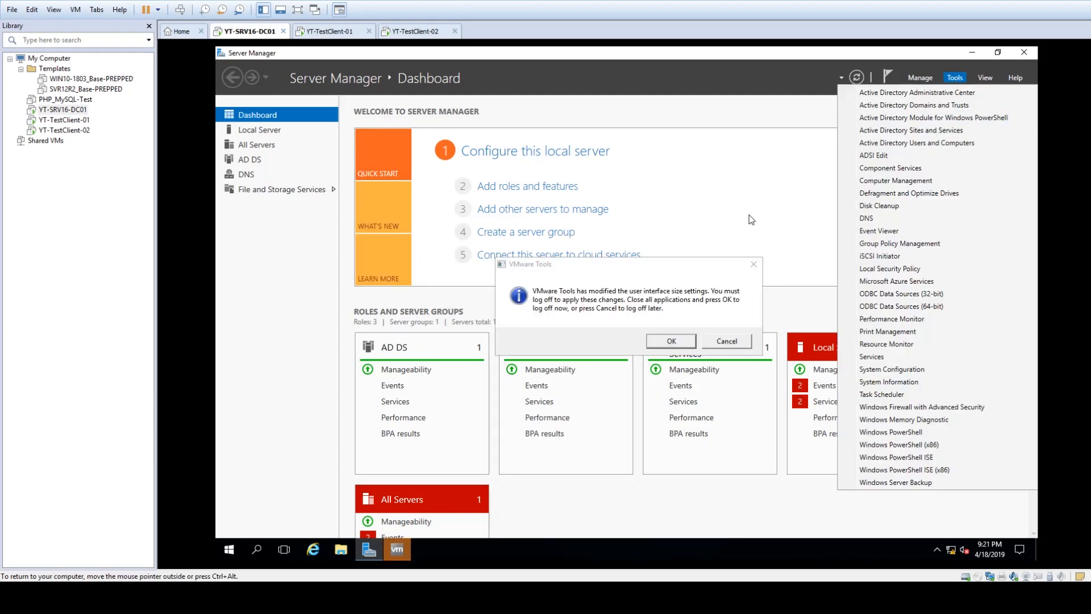
{"action": "left_click", "coordinate": [695, 293]}
{"action": "left_click", "coordinate": [724, 343]}
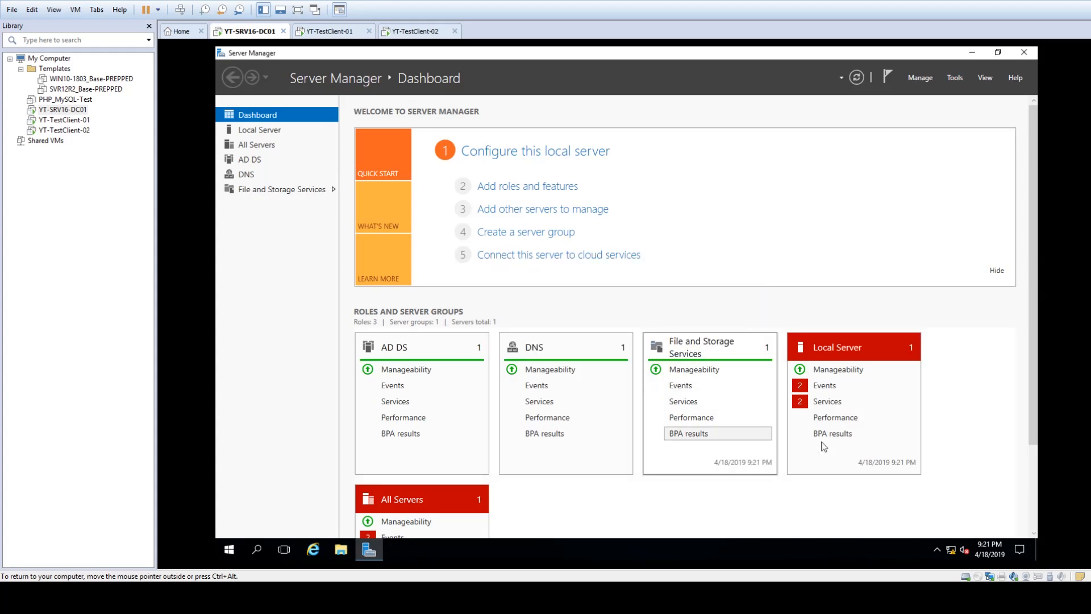
{"action": "left_click", "coordinate": [956, 79]}
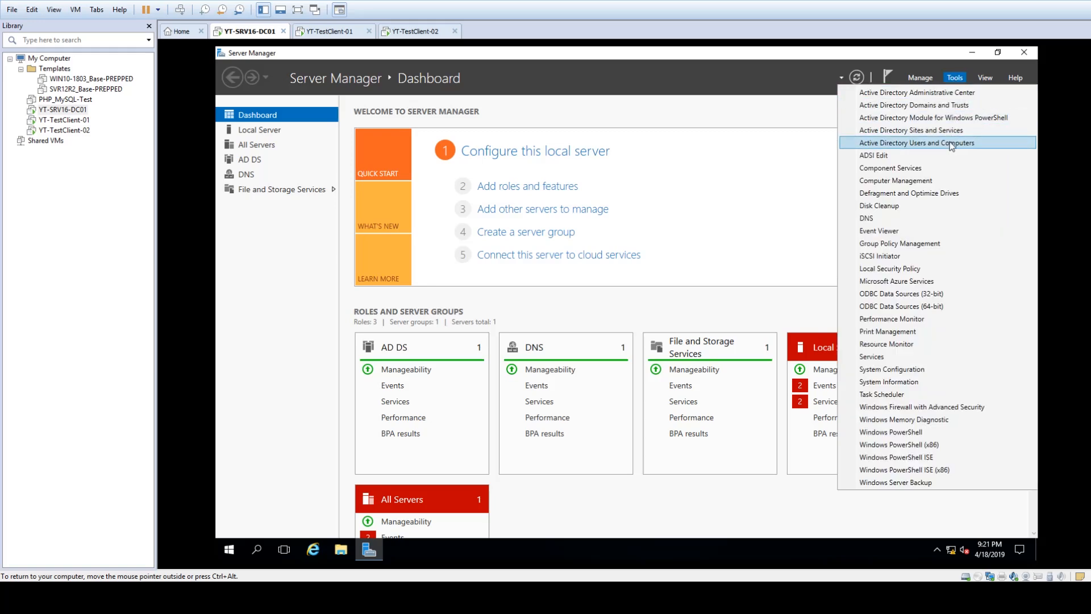
{"action": "left_click", "coordinate": [952, 144]}
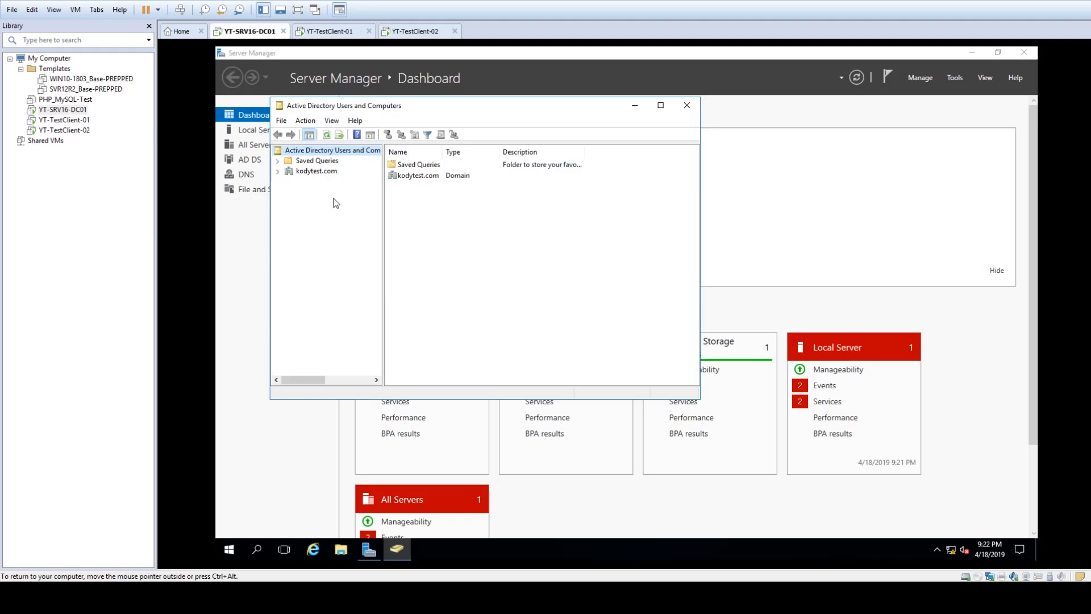
Expand kodytest.com, maximize the window, widen the tree pane and show the Users container.
{"action": "left_click", "coordinate": [278, 172]}
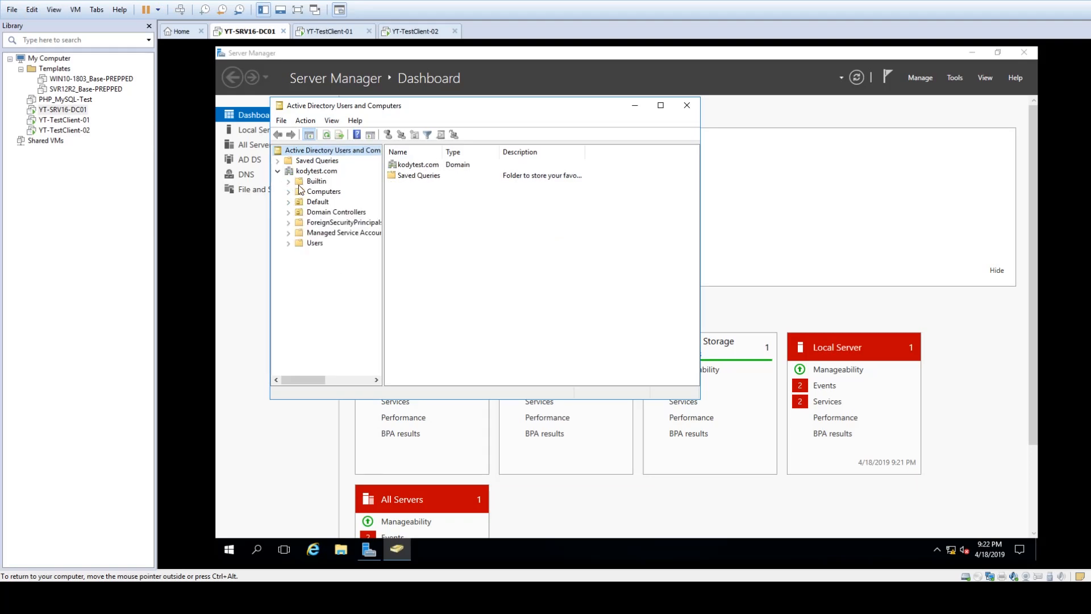
{"action": "double_click", "coordinate": [434, 110]}
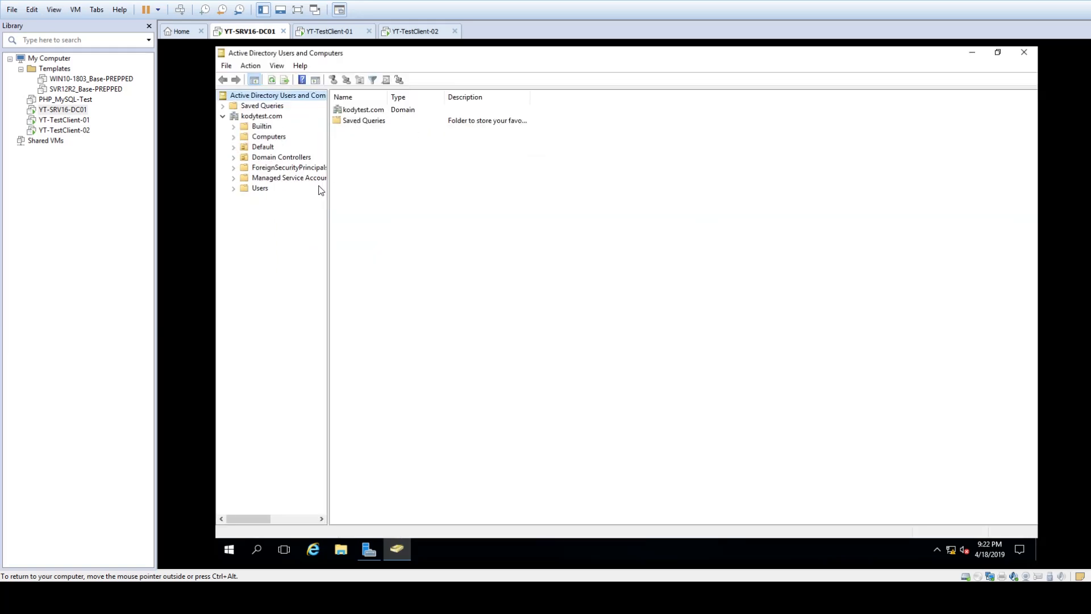
{"action": "left_click_drag", "start_coordinate": [328, 190], "coordinate": [405, 196]}
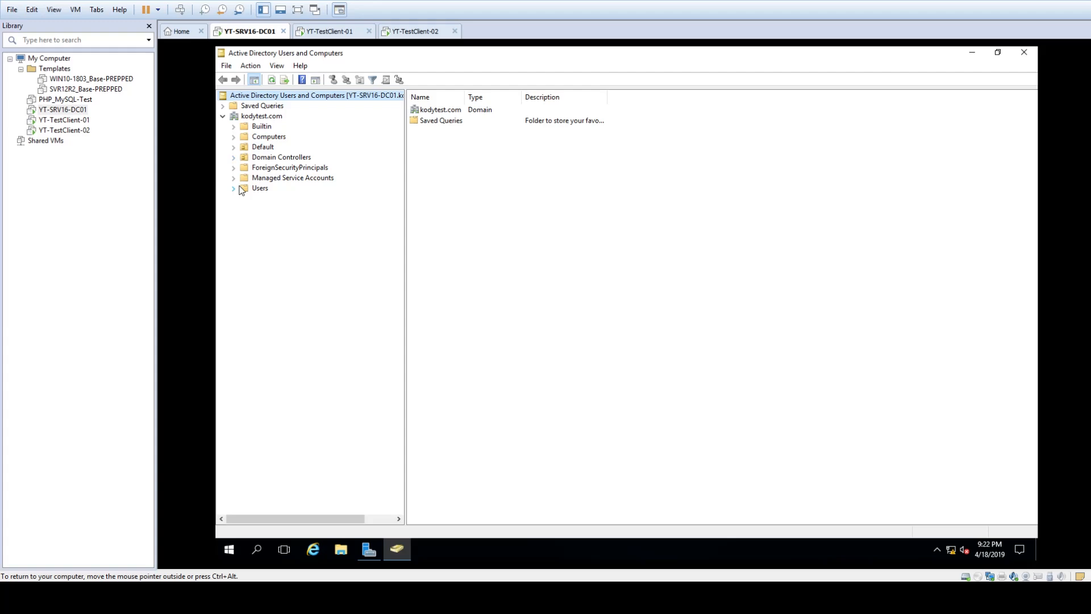
{"action": "left_click", "coordinate": [258, 188]}
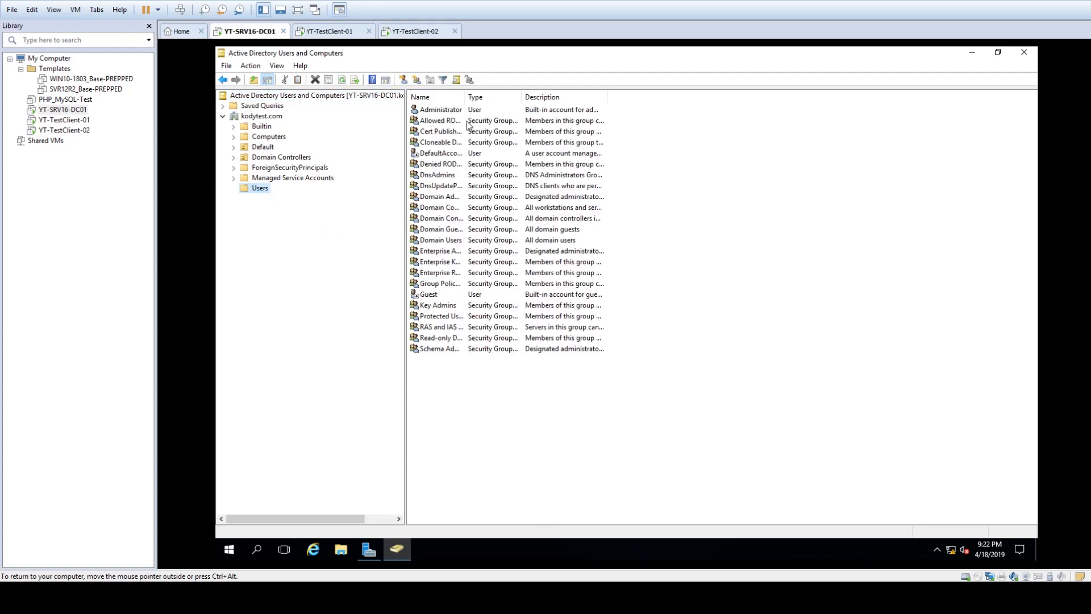
Rename the built-in Administrator account to Trees.
{"action": "left_click", "coordinate": [456, 112]}
{"action": "right_click", "coordinate": [456, 112]}
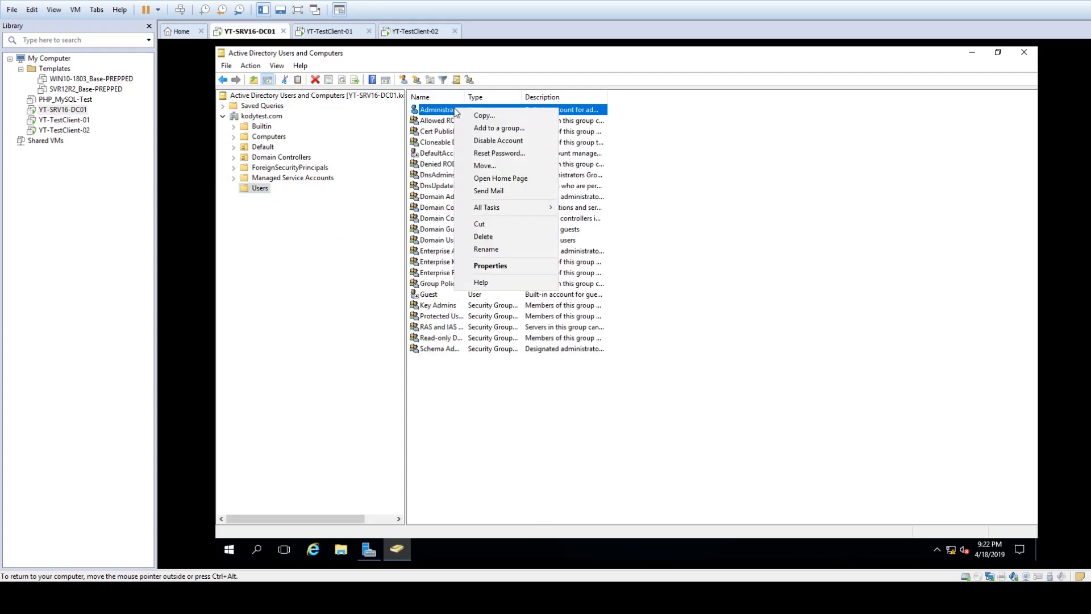
{"action": "left_click", "coordinate": [488, 249]}
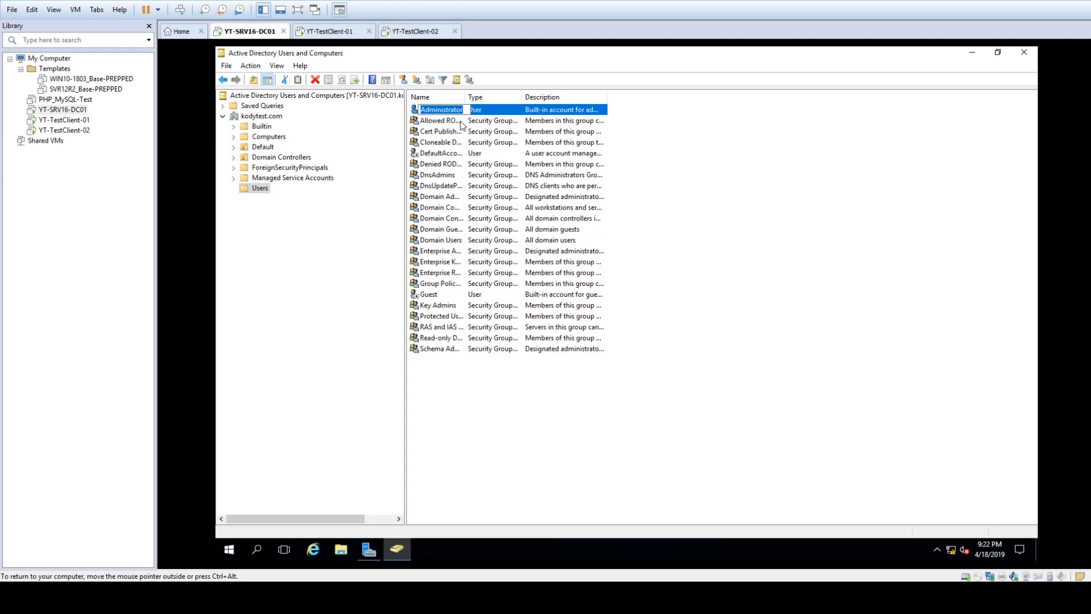
{"action": "type", "text": "Trees"}
{"action": "key", "text": "Return"}
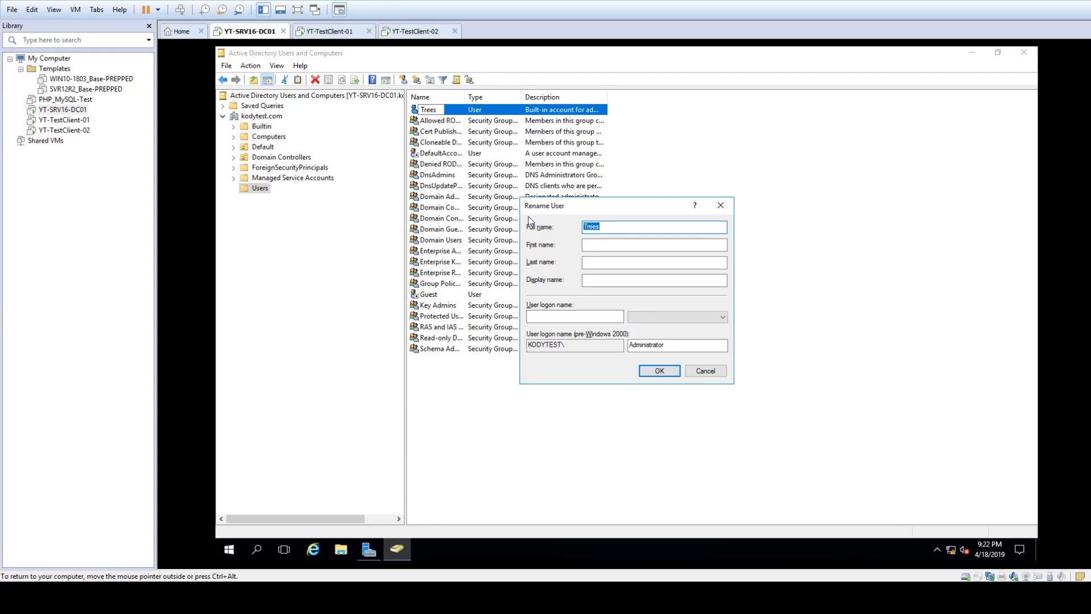
{"action": "left_click", "coordinate": [609, 227]}
{"action": "left_click", "coordinate": [577, 313]}
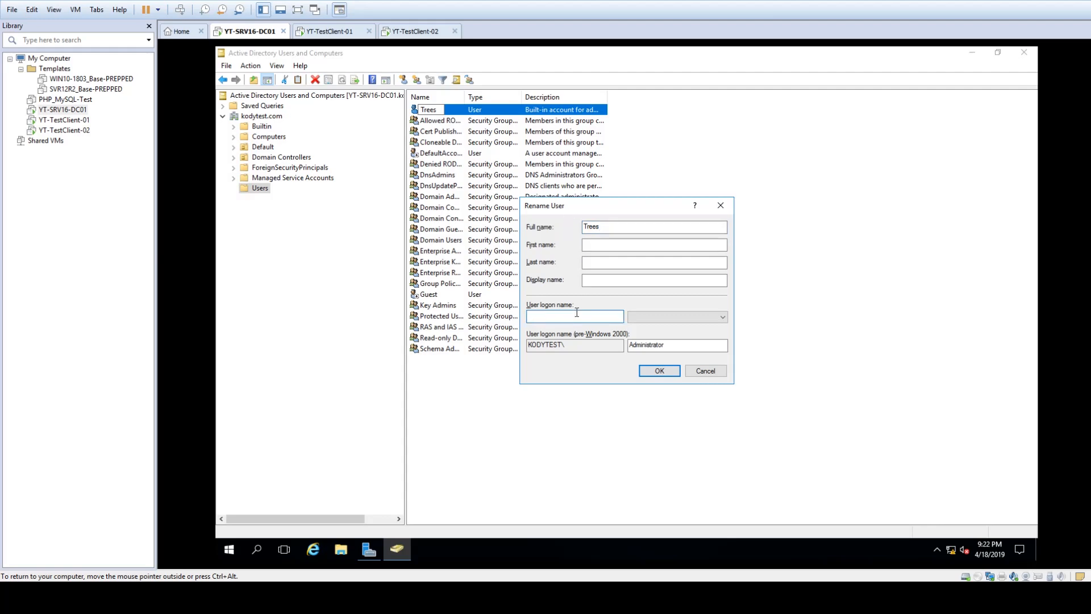
{"action": "type", "text": "trees"}
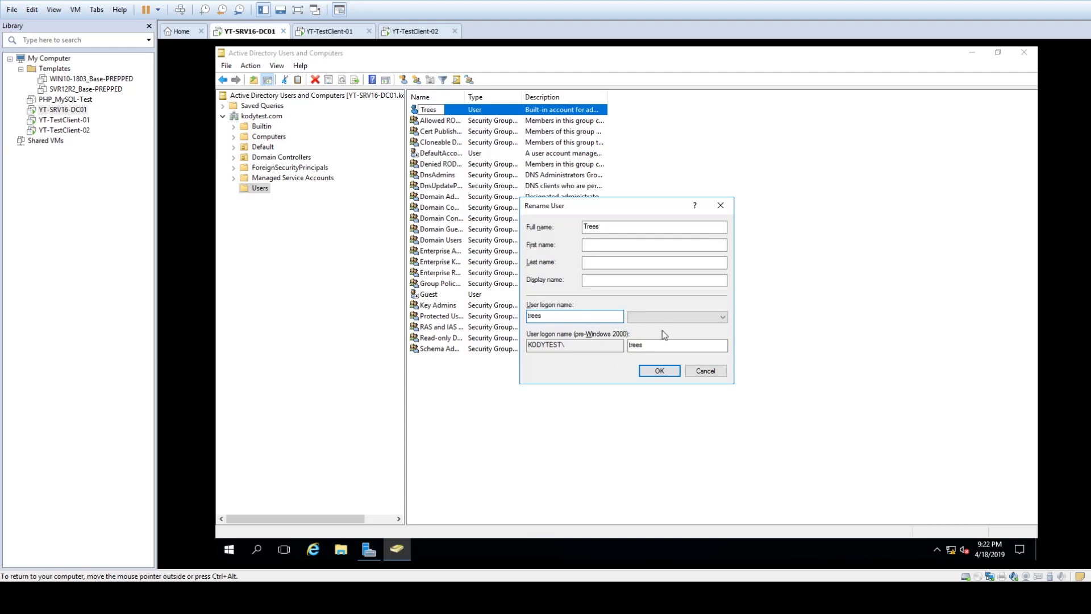
{"action": "left_click", "coordinate": [670, 317]}
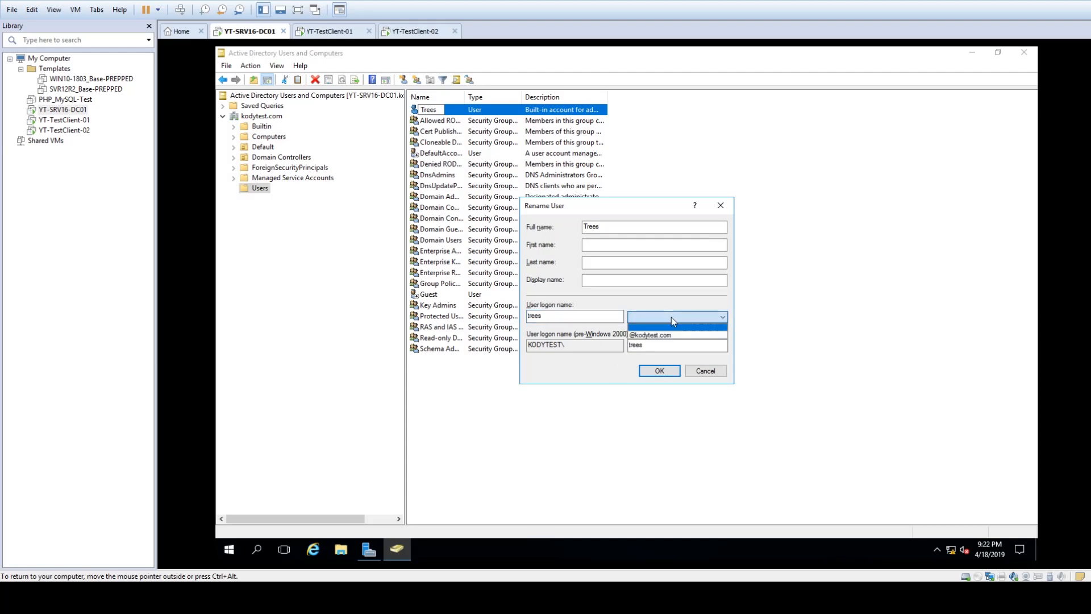
{"action": "left_click", "coordinate": [714, 329]}
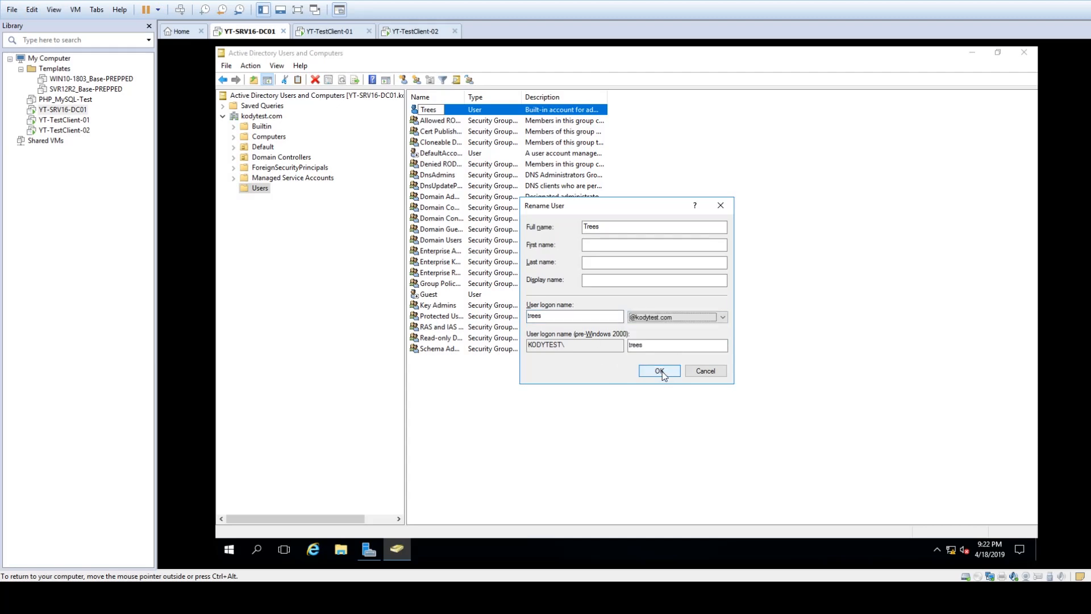
{"action": "left_click", "coordinate": [660, 370]}
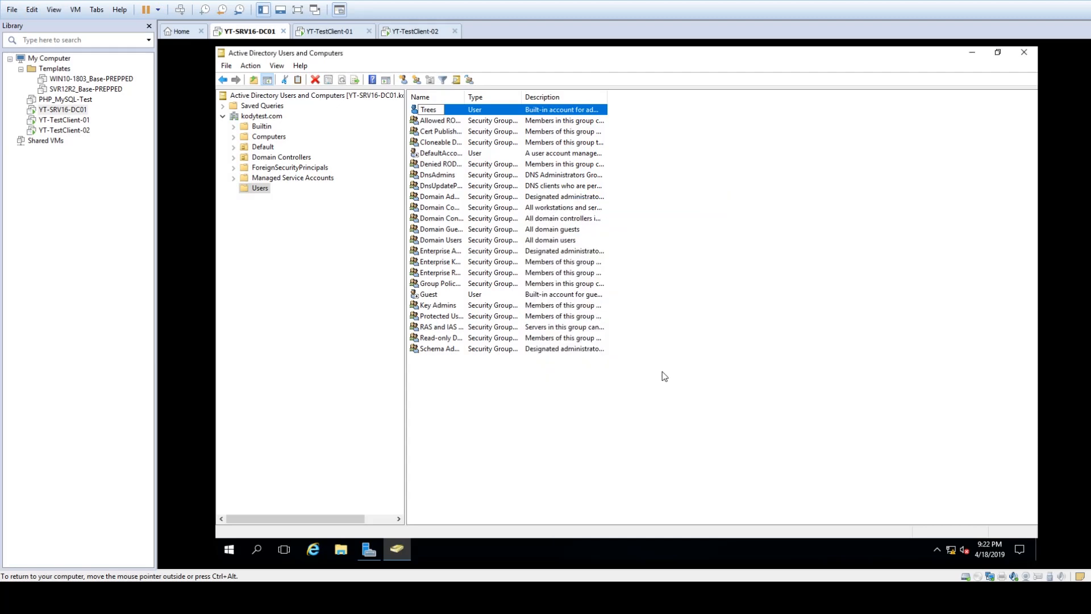
Disable the Trees account, acknowledge the confirmation, and release input from the VM.
{"action": "right_click", "coordinate": [430, 115]}
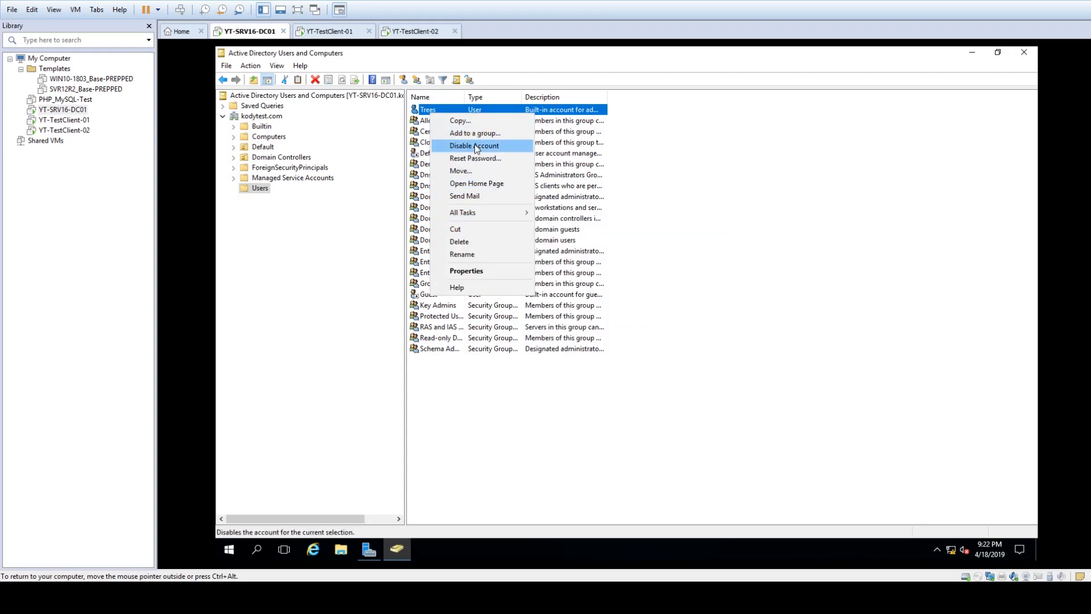
{"action": "left_click", "coordinate": [502, 148]}
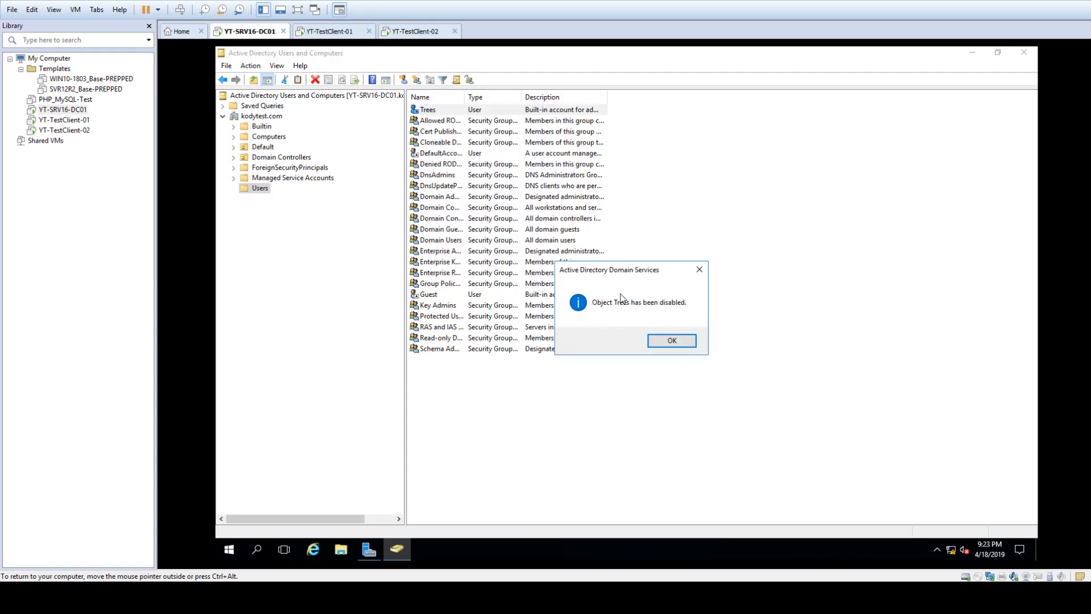
{"action": "left_click", "coordinate": [670, 345]}
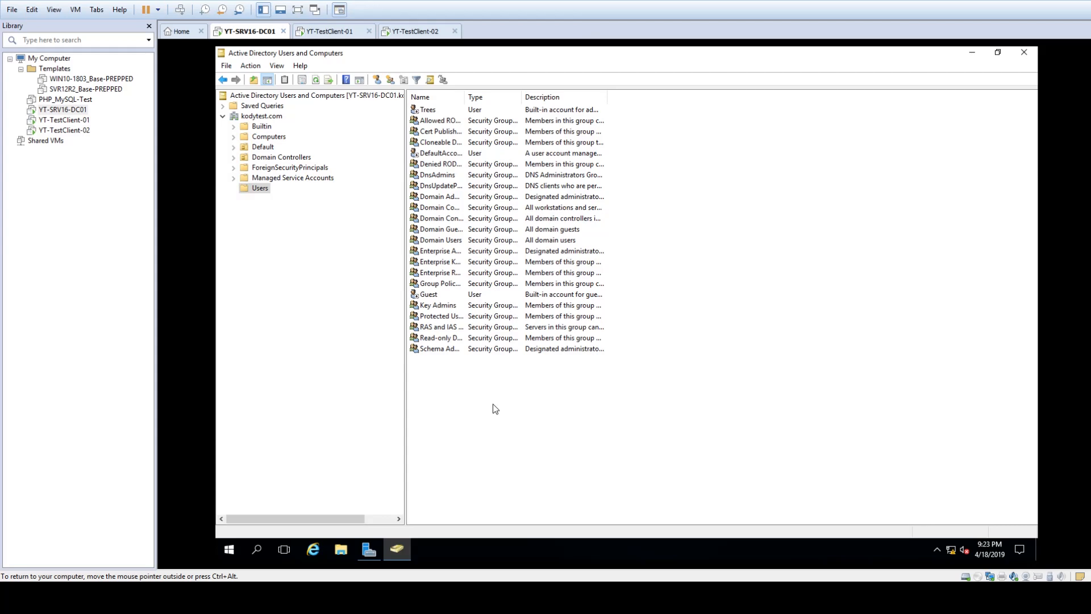
{"action": "key", "text": "ctrl+alt"}
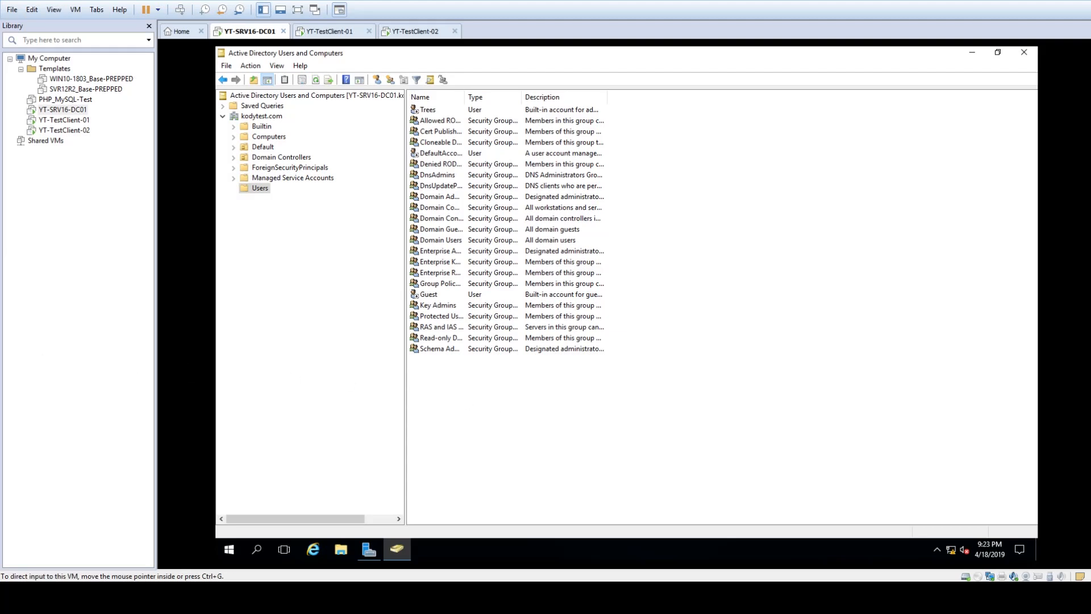